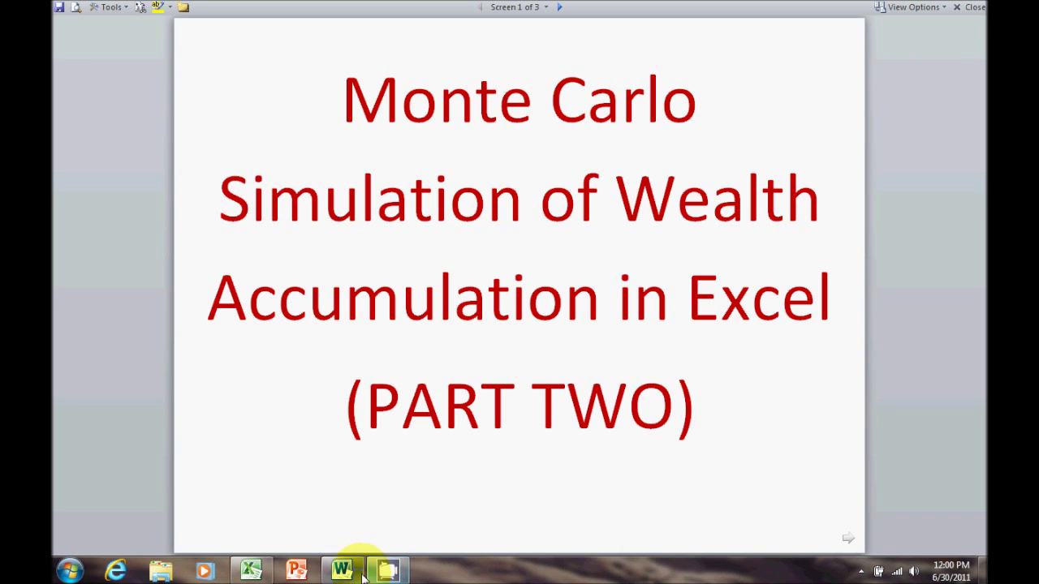
# Switch to the Excel Monte Carlo Template 2 workbook and enter =B3/12 in cell C3 for the monthly average return
pyautogui.click(251, 570)
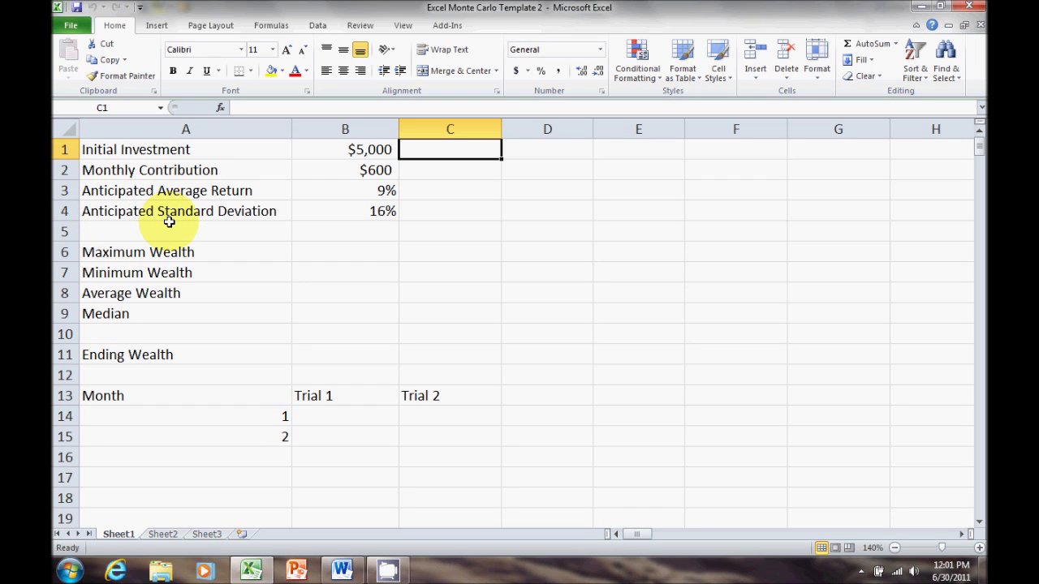
pyautogui.click(468, 195)
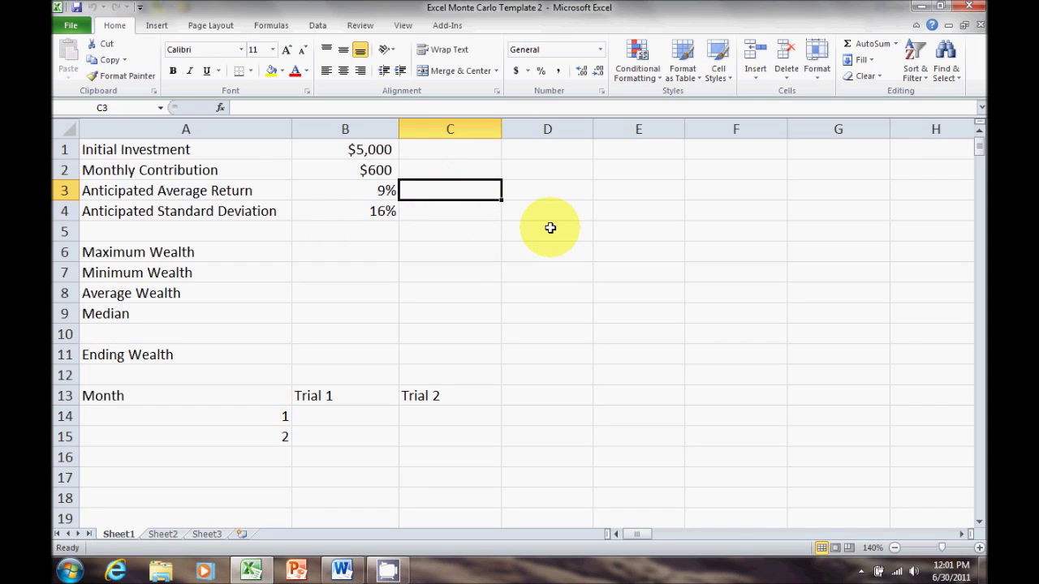
pyautogui.write('=')
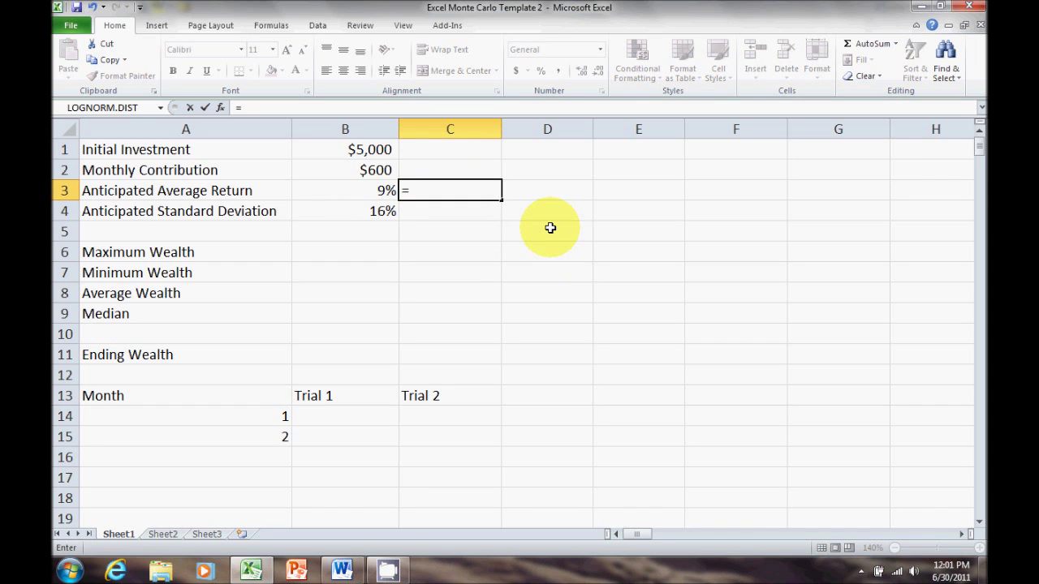
pyautogui.write('b3/12')
pyautogui.press('Return')
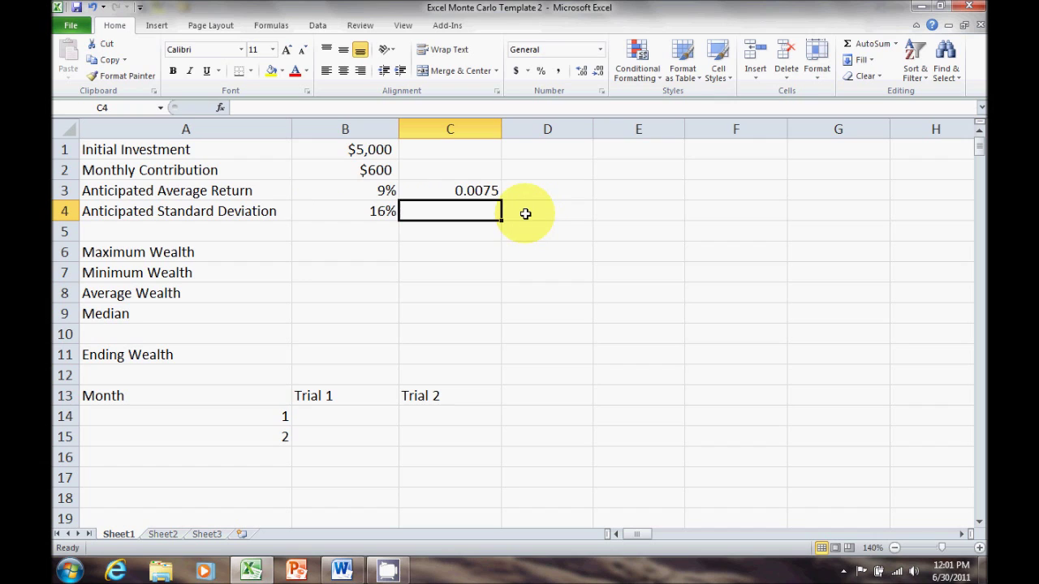
# Format the monthly average return in cell C3 as a percentage with two decimal places
pyautogui.click(492, 191)
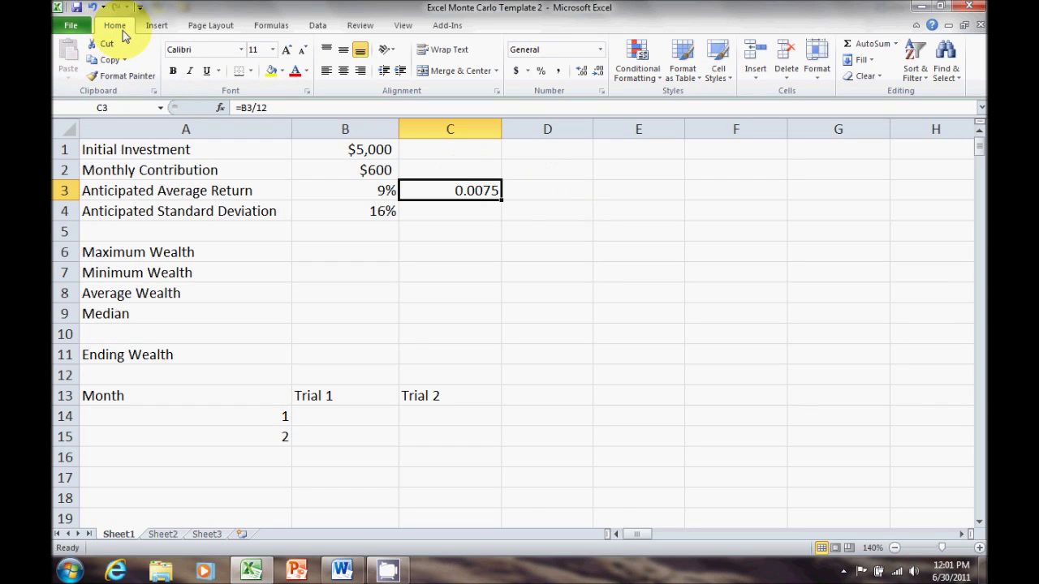
pyautogui.click(541, 75)
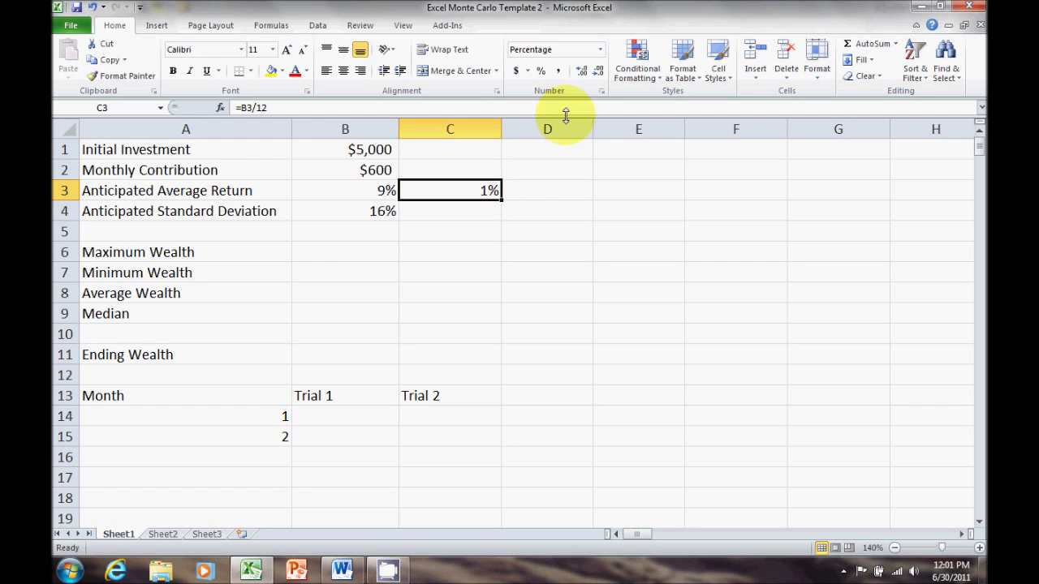
pyautogui.click(581, 76)
pyautogui.click(581, 76)
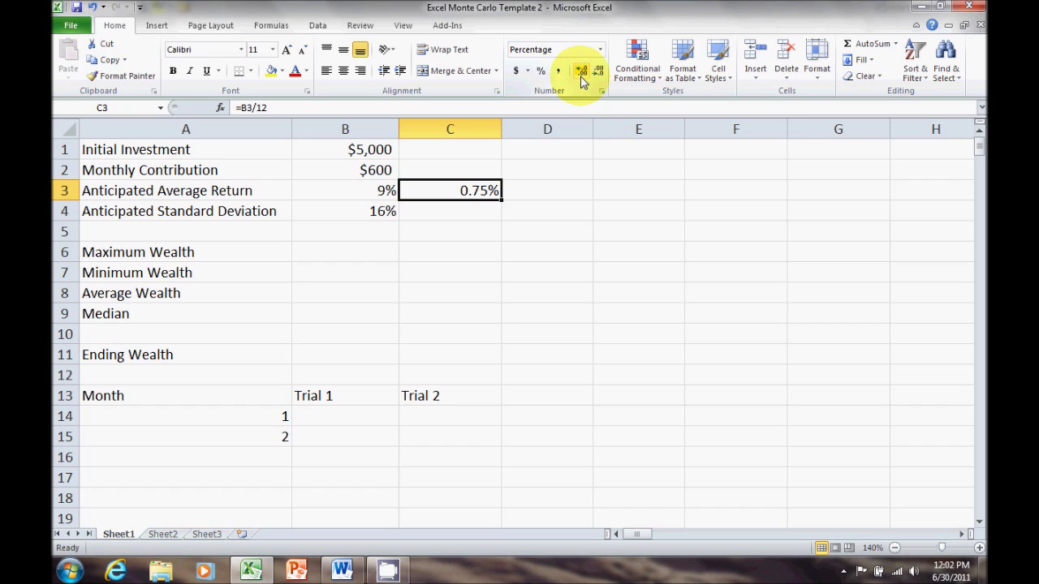
# Enter =B4/SQRT(12) in cell C4 to convert the anticipated standard deviation to a monthly figure
pyautogui.click(467, 215)
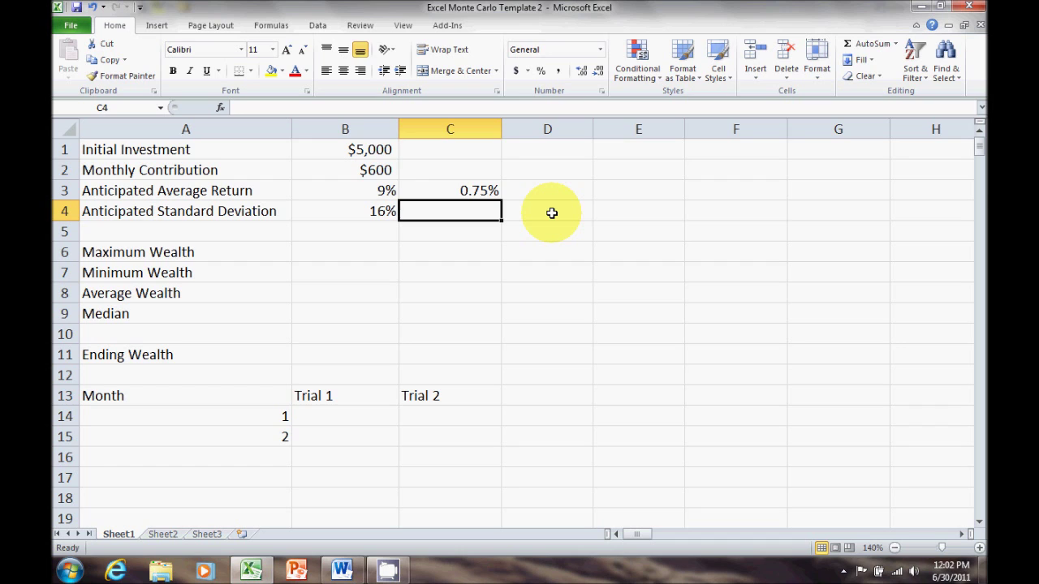
pyautogui.write('=')
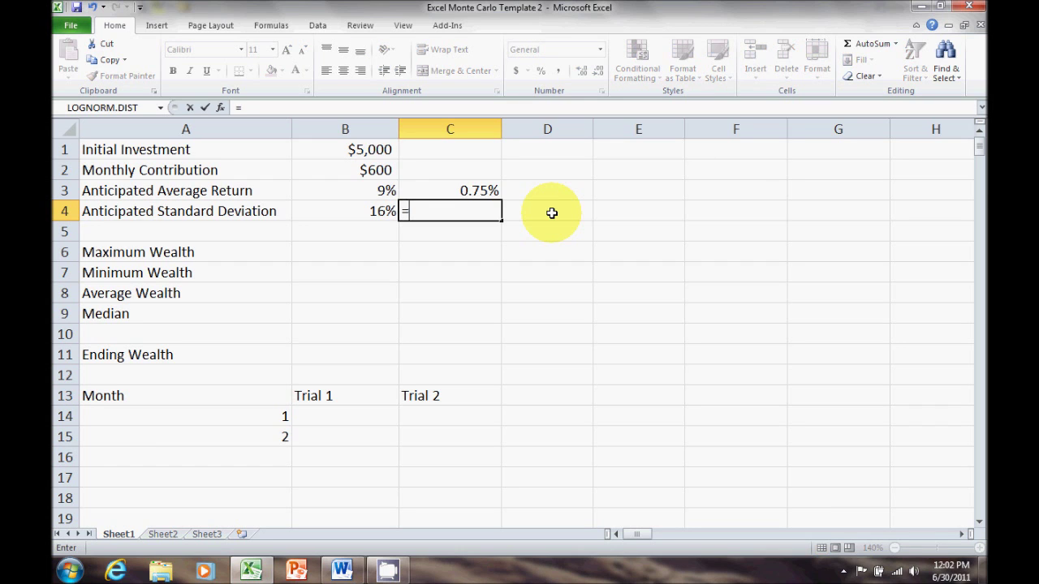
pyautogui.write('b4')
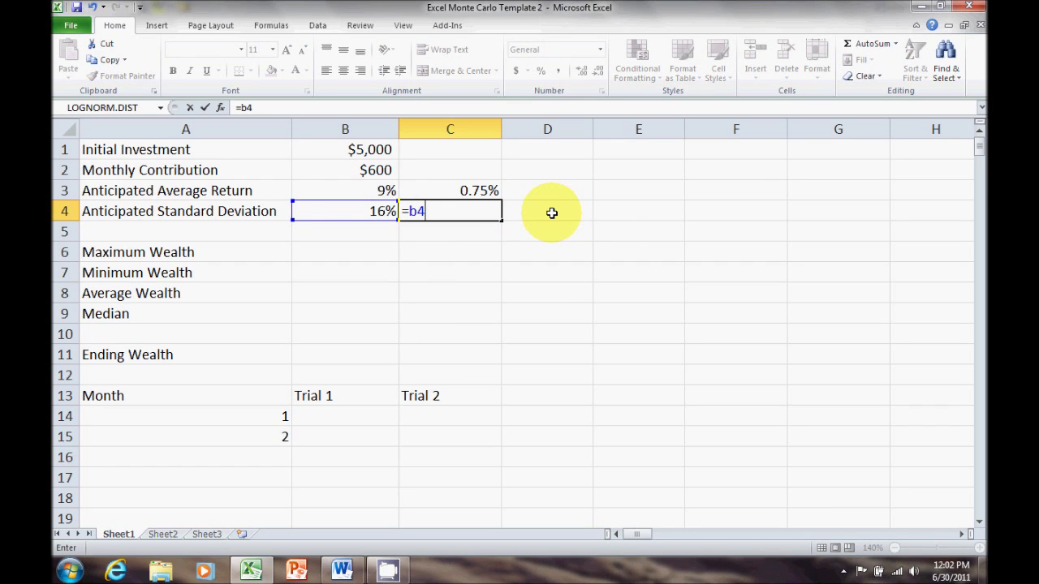
pyautogui.write('/sqrt')
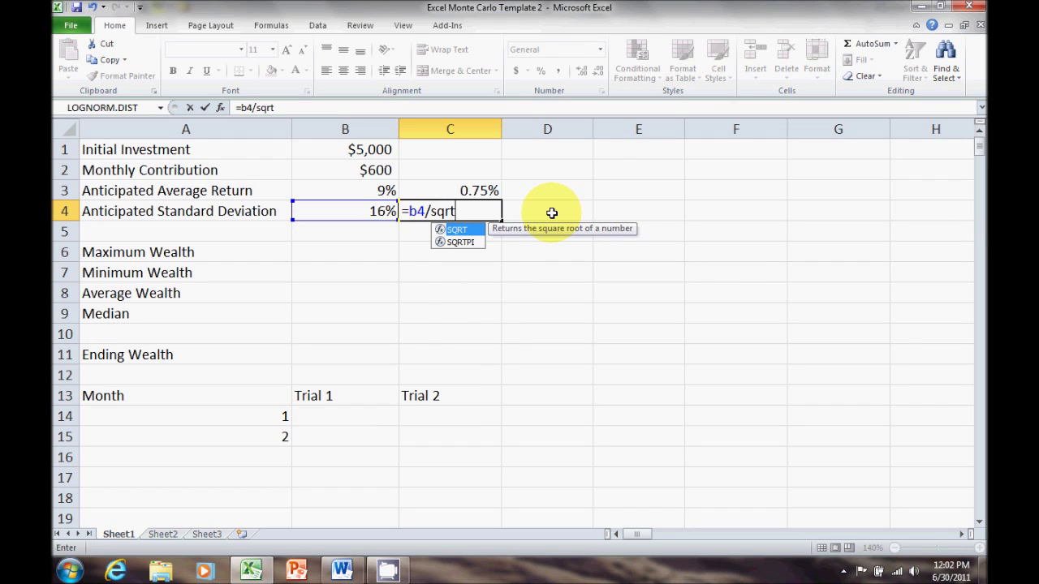
pyautogui.write('(12)')
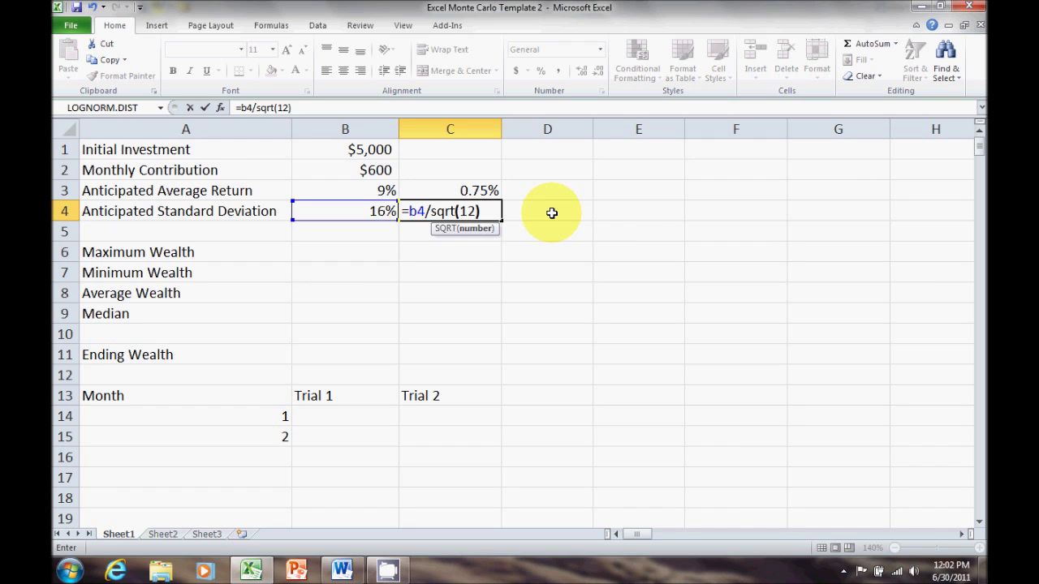
pyautogui.press('Return')
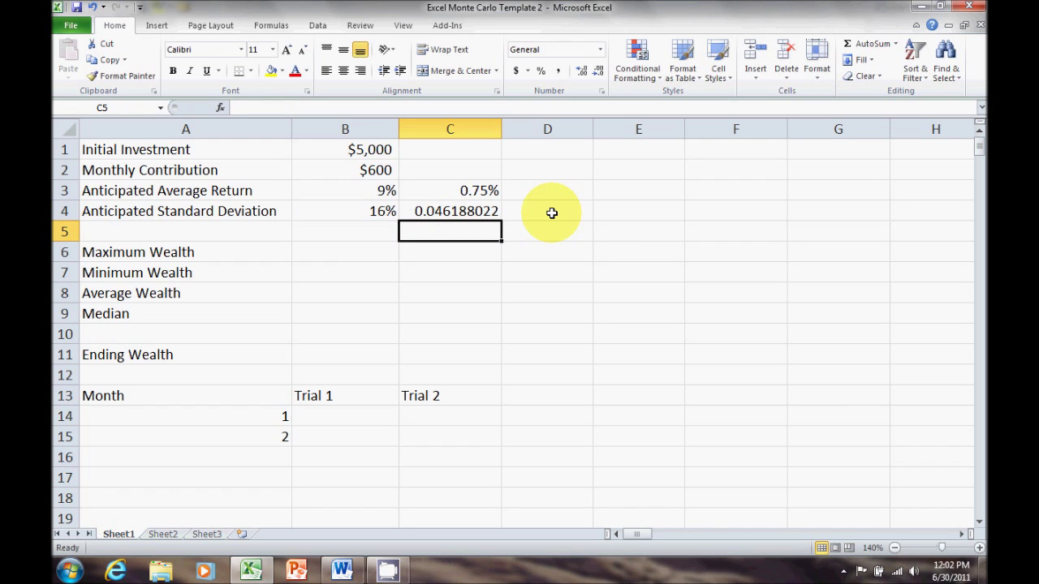
# Format the monthly standard deviation in cell C4 as a percentage with two decimal places
pyautogui.click(483, 215)
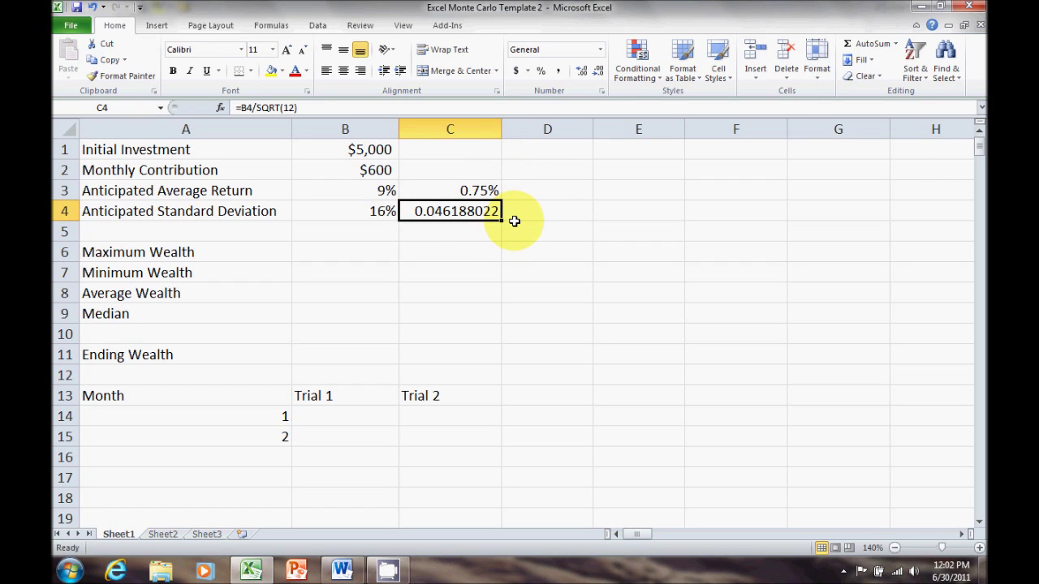
pyautogui.click(542, 73)
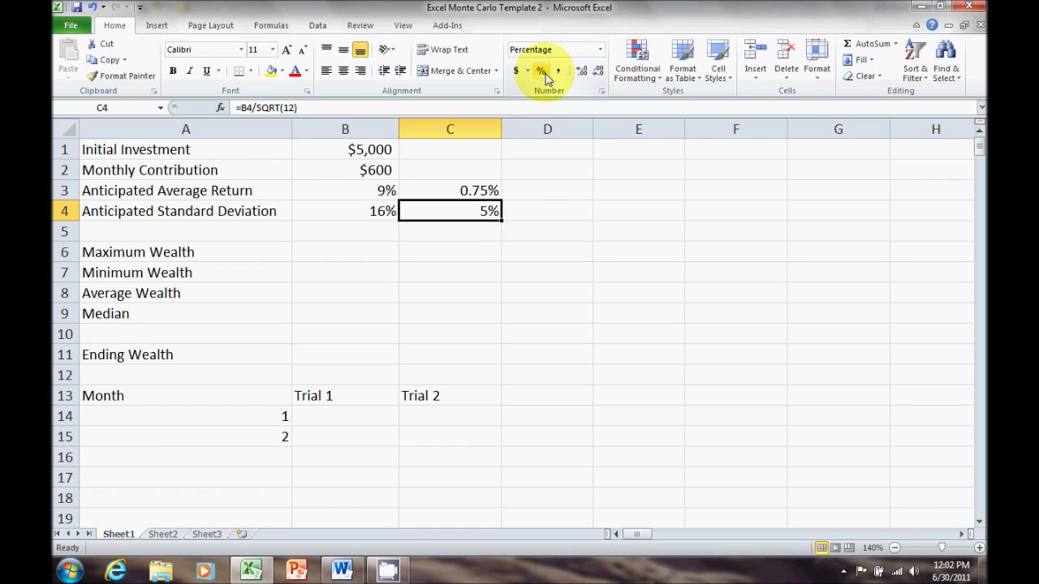
pyautogui.click(586, 73)
pyautogui.click(586, 73)
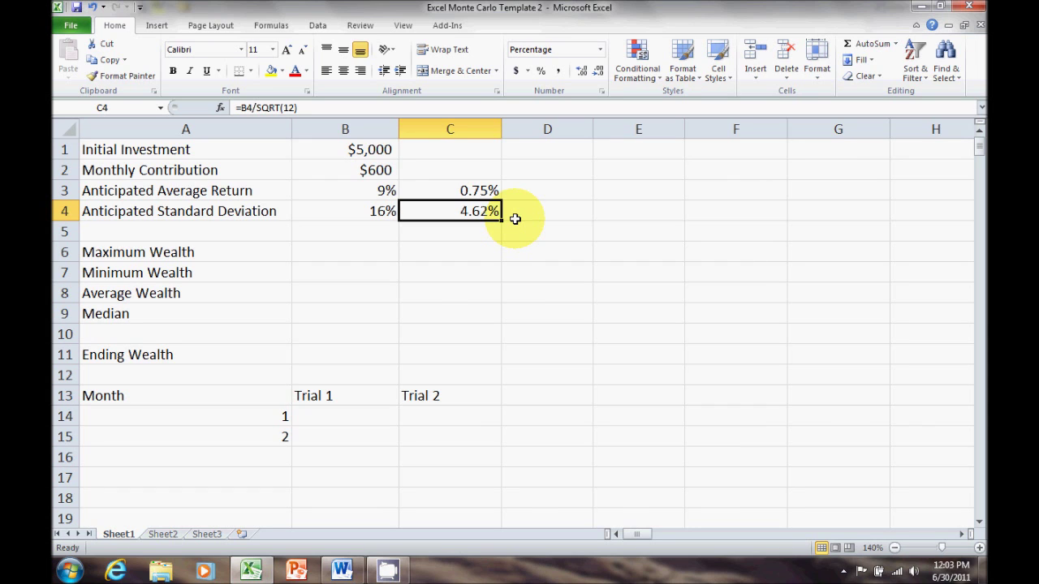
# Rename the Sheet2 worksheet as Random Returns
pyautogui.click(170, 532)
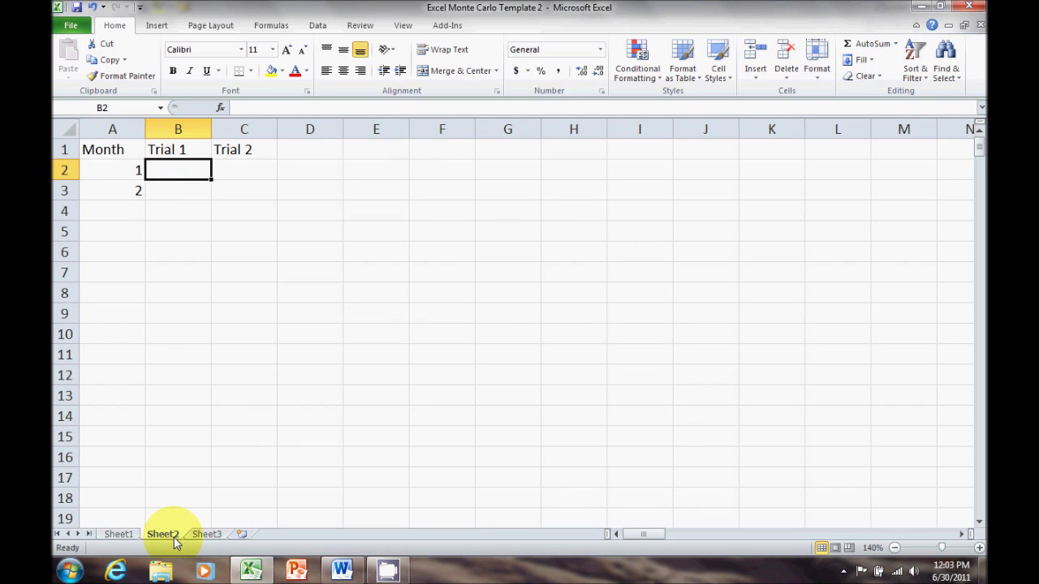
pyautogui.doubleClick(174, 534)
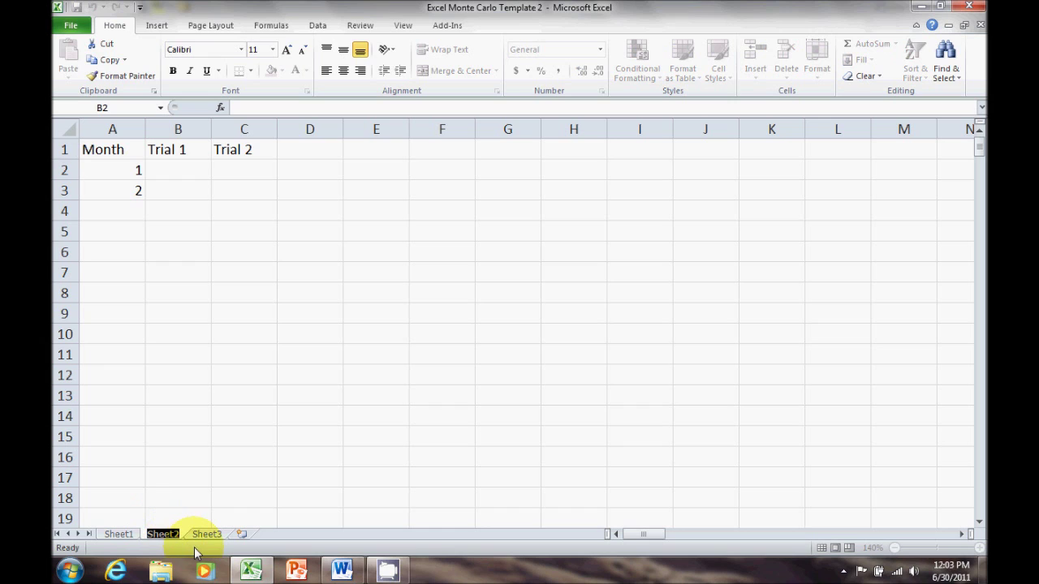
pyautogui.write('Rand')
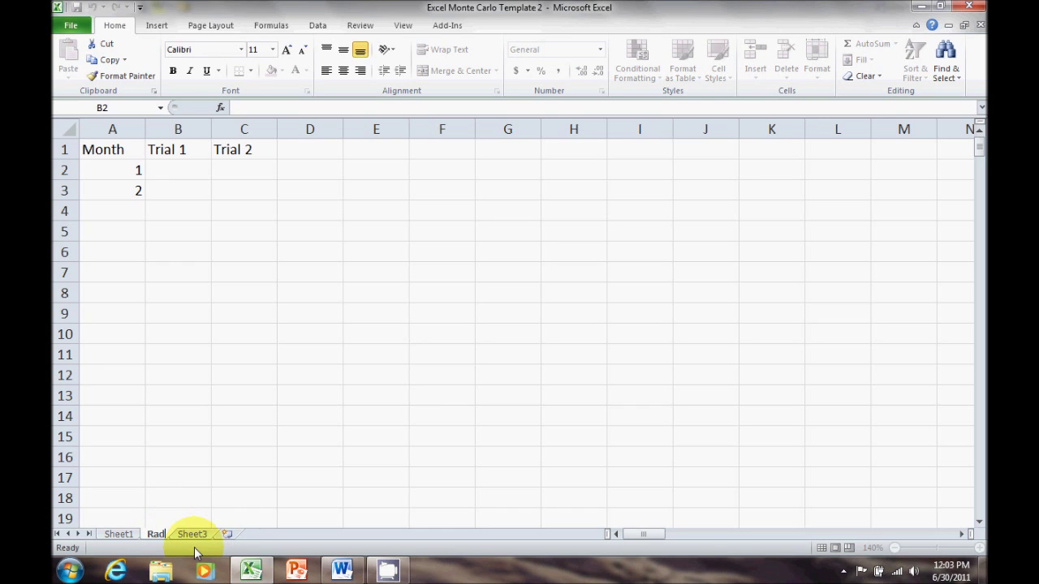
pyautogui.write('om Returns')
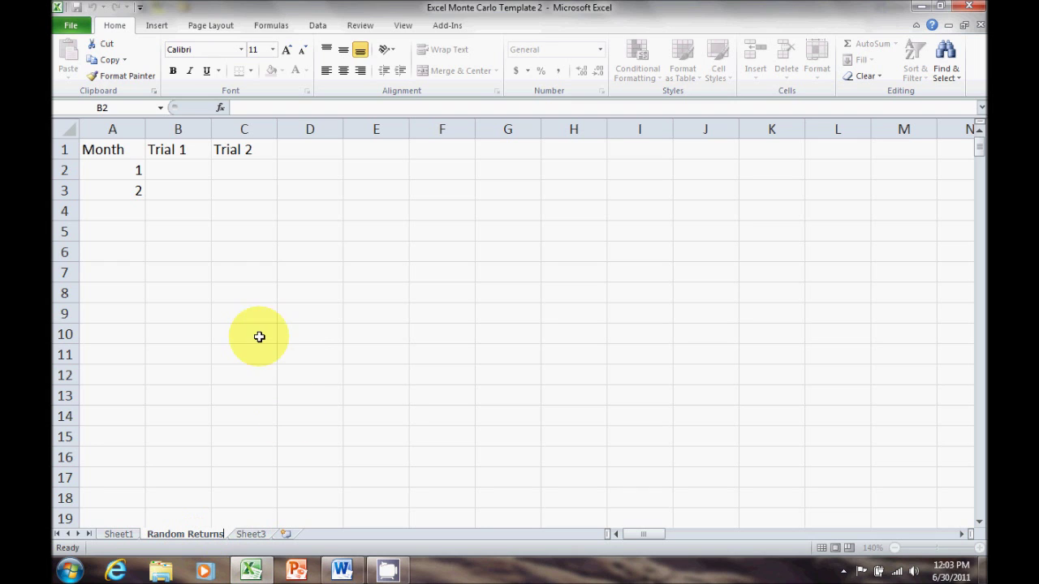
pyautogui.click(218, 290)
# Extend the month numbers in column A from the existing 1 and 2 down to 360 in row 361
pyautogui.click(161, 173)
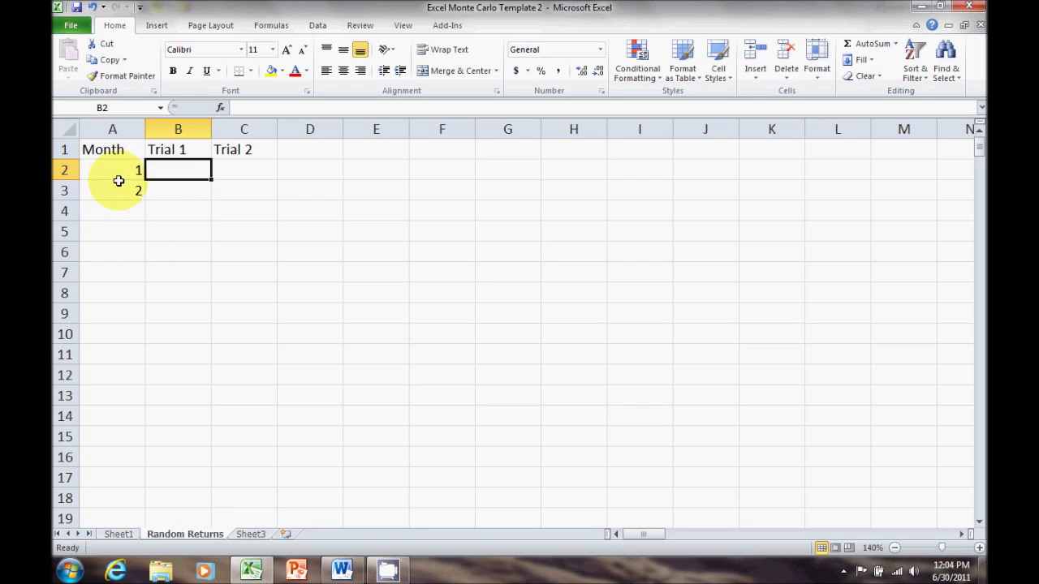
pyautogui.moveTo(119, 174); pyautogui.dragTo(119, 192)
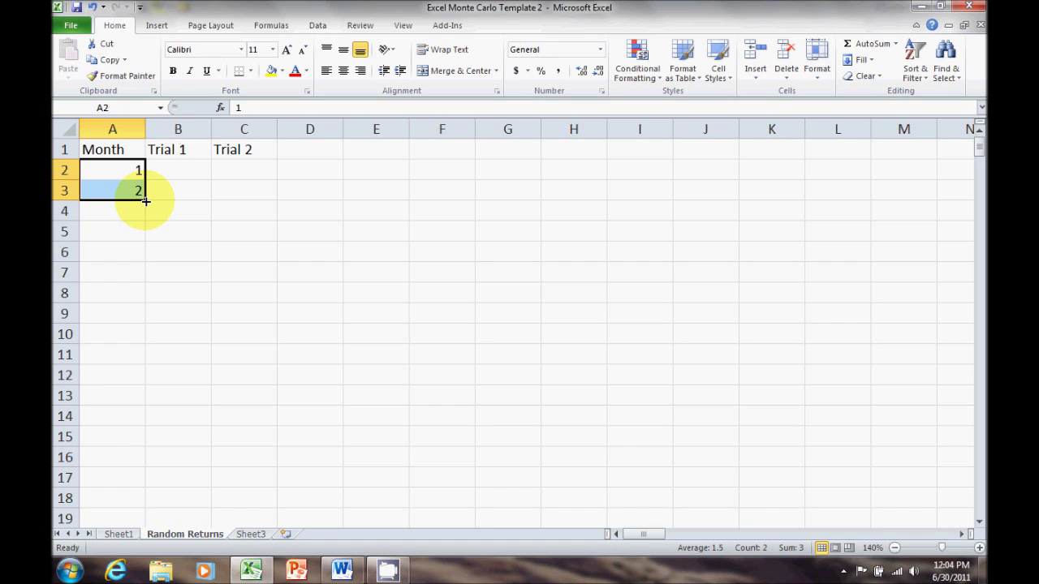
pyautogui.moveTo(145, 201); pyautogui.dragTo(139, 508)
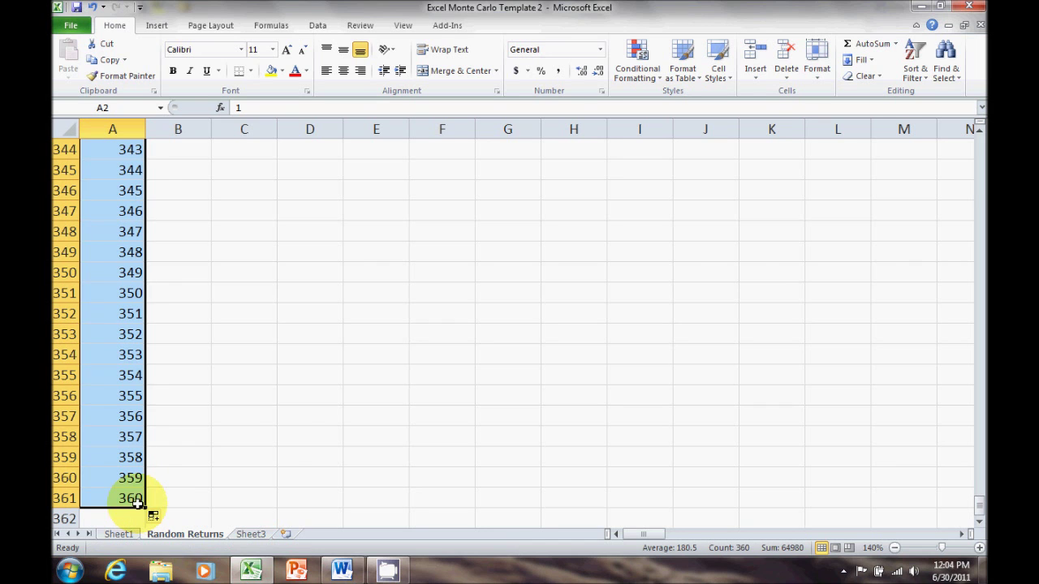
pyautogui.moveTo(981, 508); pyautogui.dragTo(978, 114)
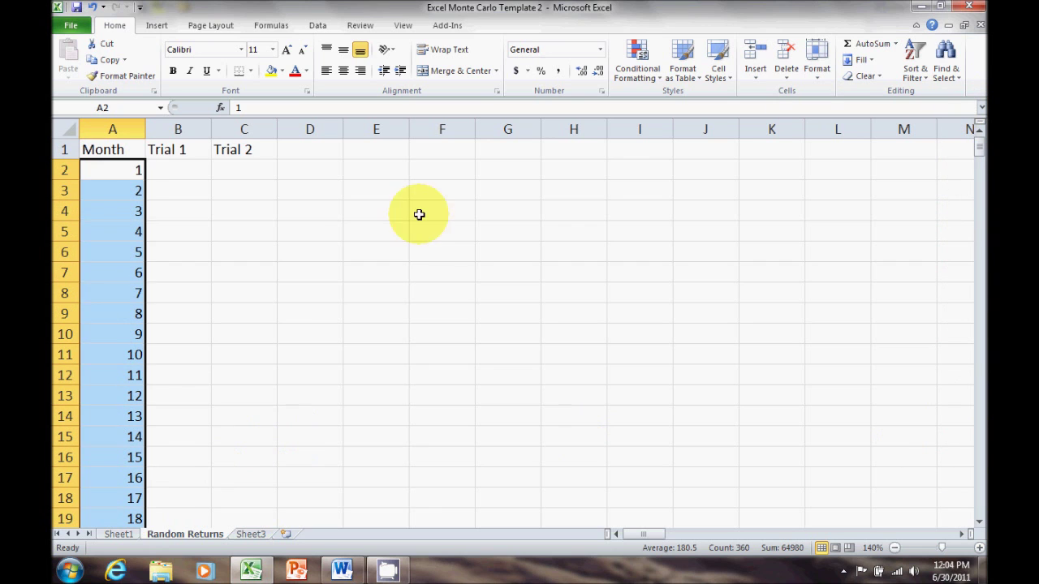
# Extend the Trial 1 and Trial 2 headings across row 1 to Trial 100 in column CW
pyautogui.moveTo(197, 147); pyautogui.dragTo(236, 149)
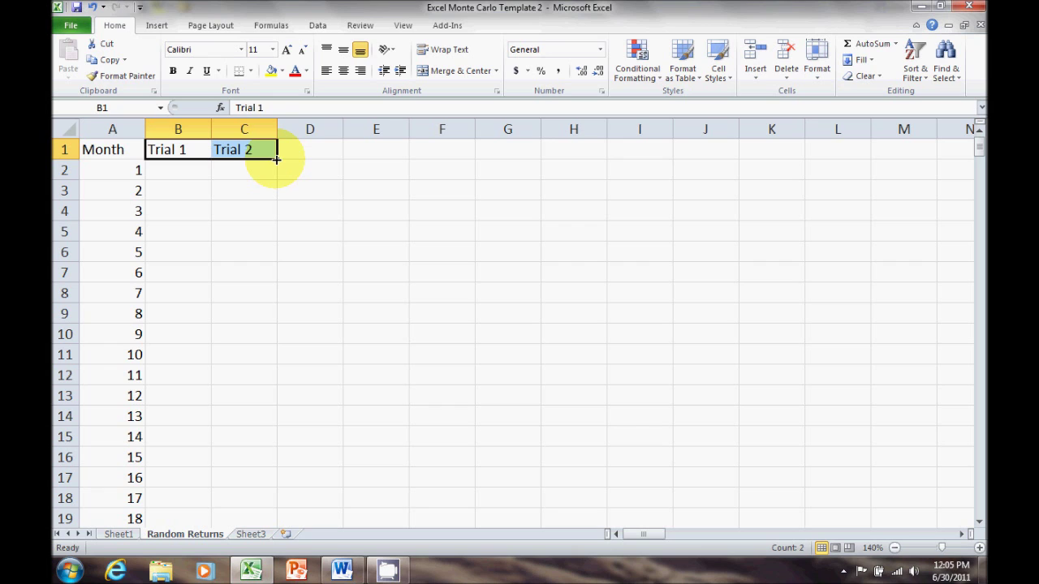
pyautogui.moveTo(276, 160); pyautogui.dragTo(869, 144)
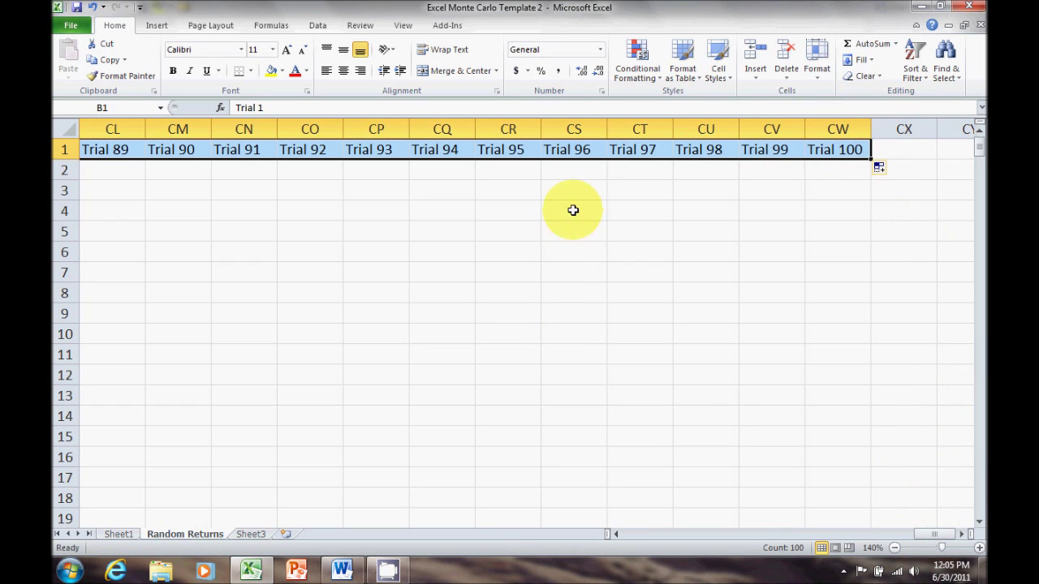
# Examine the area below the last trial headings for visible row and column labels, and return to the start of the sheet
pyautogui.scroll(-1, 573, 198)
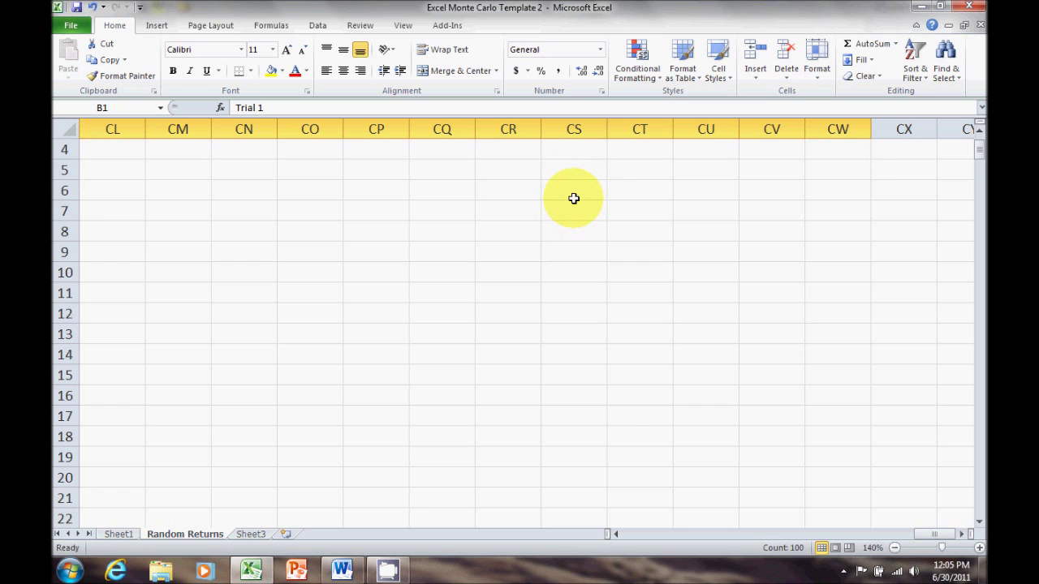
pyautogui.scroll(1, 573, 198)
pyautogui.click(438, 313)
pyautogui.scroll(-7, 439, 313)
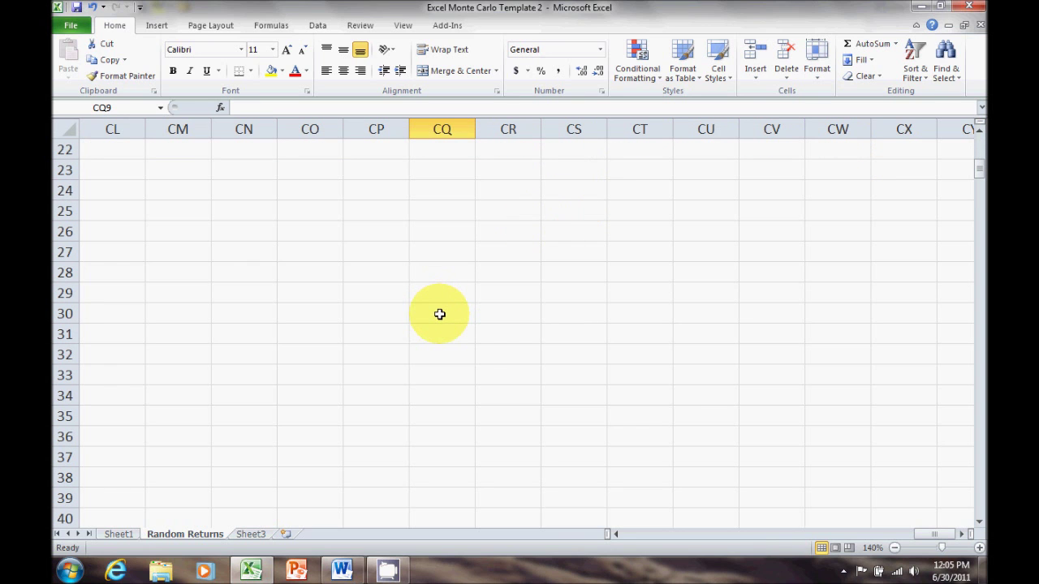
pyautogui.click(445, 332)
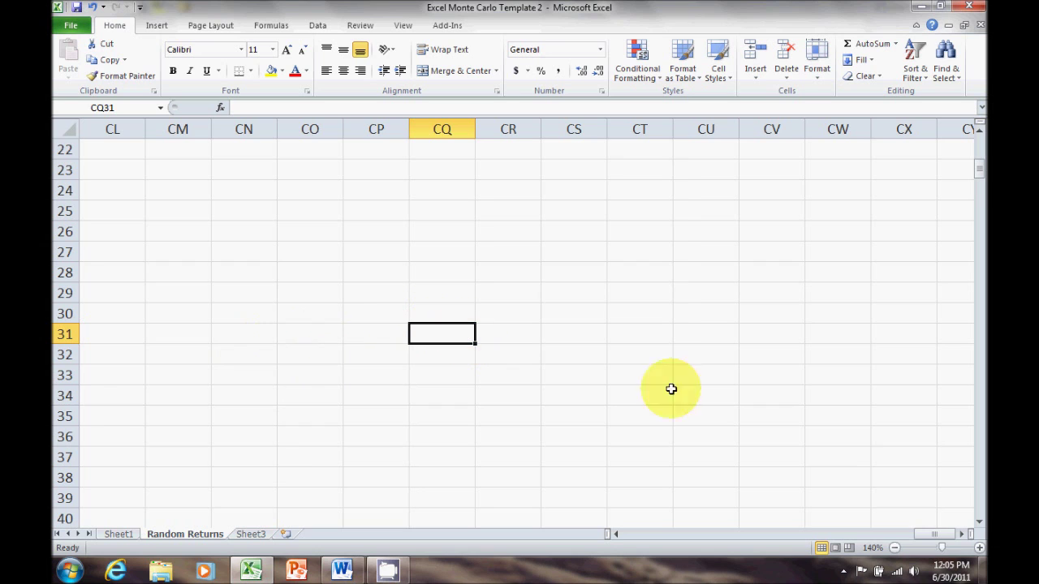
pyautogui.moveTo(937, 533); pyautogui.dragTo(615, 538)
pyautogui.scroll(6, 290, 246)
pyautogui.scroll(1, 290, 245)
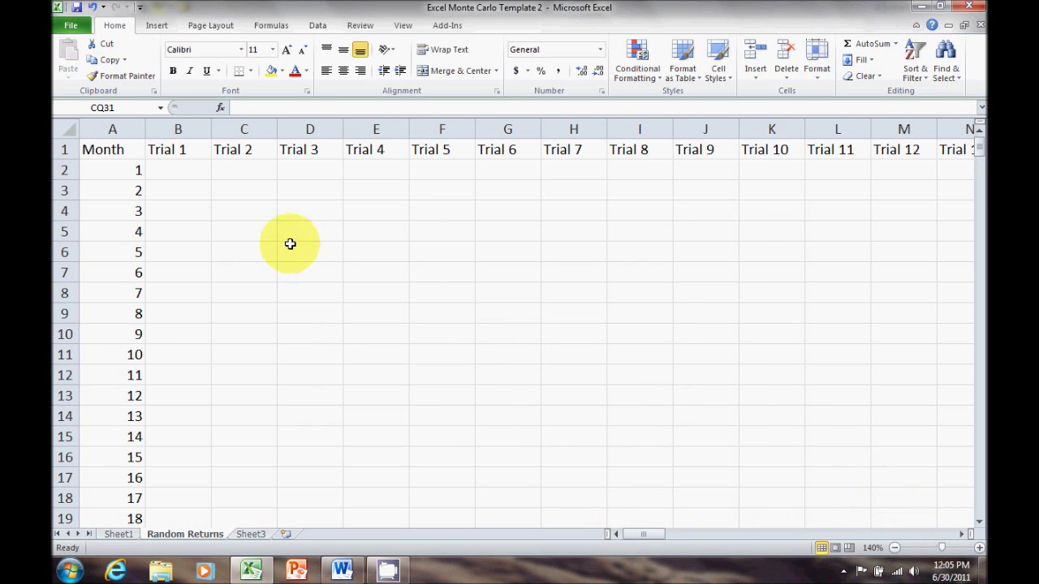
# Freeze the panes at cell B2 to lock the trial headings in row 1 and the months in column A
pyautogui.click(200, 169)
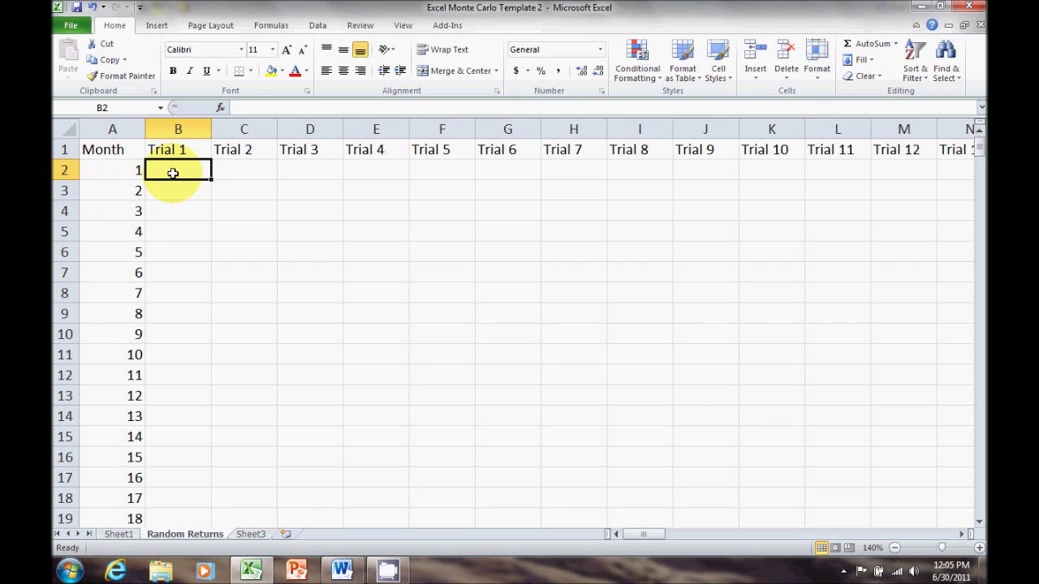
pyautogui.click(403, 27)
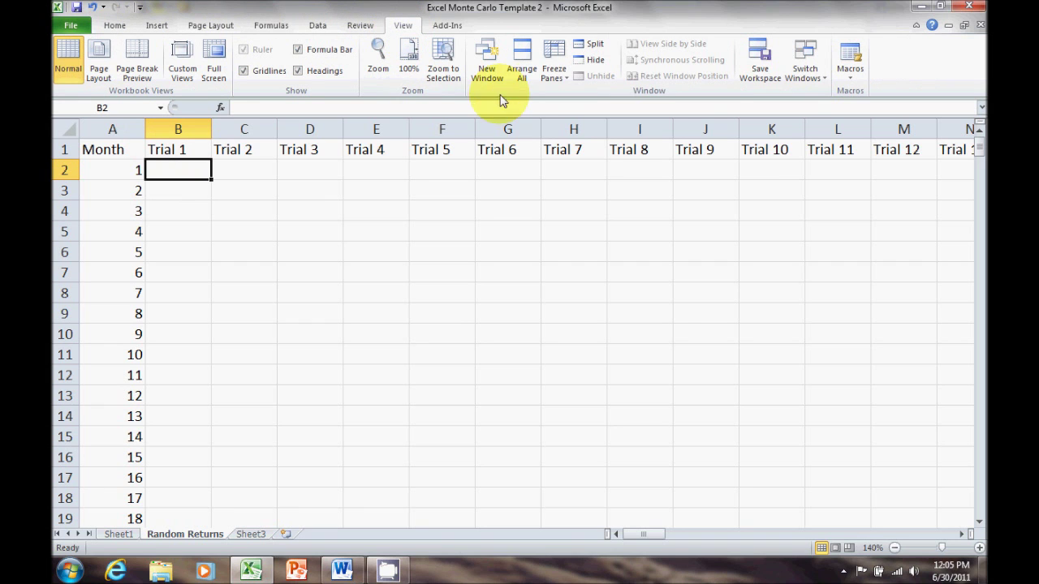
pyautogui.click(552, 76)
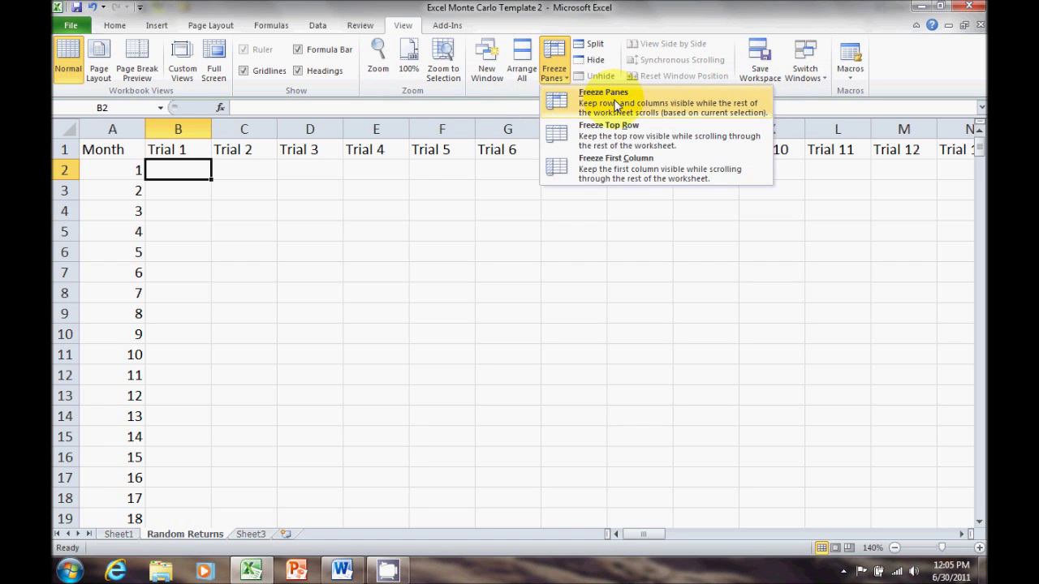
pyautogui.click(615, 104)
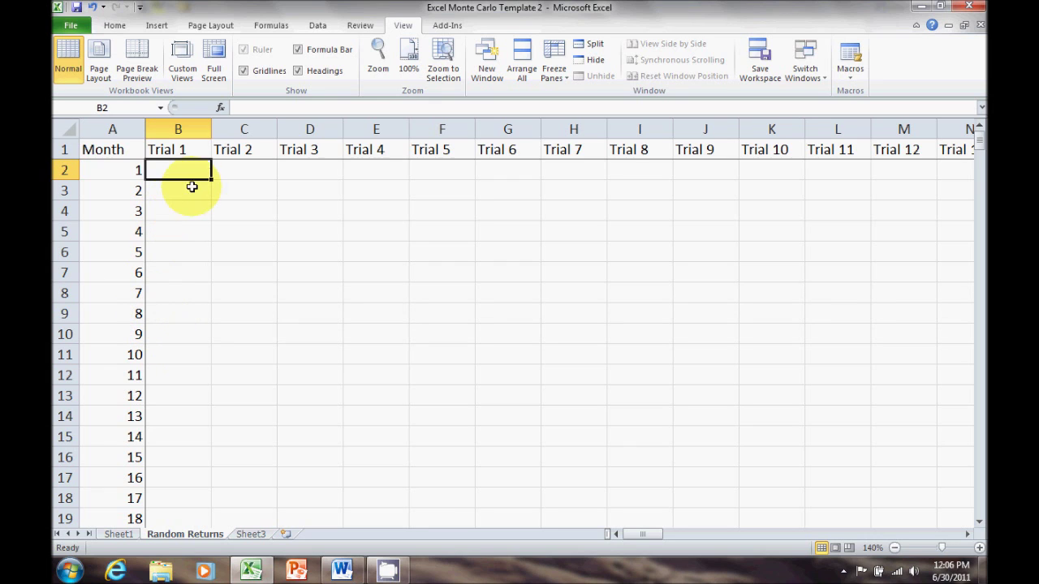
# Examine the frozen trial headings and month column by moving across the trials and down the months, and return to month 1
pyautogui.press('Right')
pyautogui.press('Right')
pyautogui.press('Right')
pyautogui.press('Right')
pyautogui.press('Right')
pyautogui.press('Right')
pyautogui.press('Right')
pyautogui.press('Right')
pyautogui.press('Right')
pyautogui.press('Right')
pyautogui.press('Right')
pyautogui.press('Right')
pyautogui.press('Right')
pyautogui.press('Right')
pyautogui.press('Right')
pyautogui.press('Right')
pyautogui.press('Right')
pyautogui.press('Right')
pyautogui.press('Right')
pyautogui.press('Right')
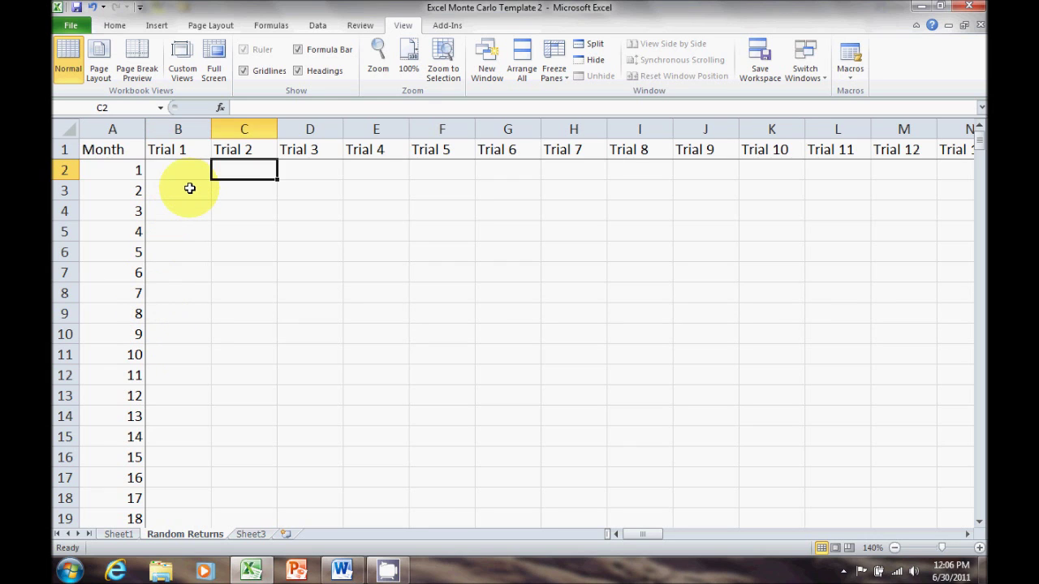
pyautogui.press('Left')
pyautogui.press('Left')
pyautogui.press('Left')
pyautogui.press('Left')
pyautogui.press('Left')
pyautogui.press('Left')
pyautogui.press('Left')
pyautogui.press('Left')
pyautogui.press('Left')
pyautogui.press('Left')
pyautogui.press('Left')
pyautogui.press('Left')
pyautogui.press('Left')
pyautogui.press('Left')
pyautogui.press('Left')
pyautogui.press('Left')
pyautogui.press('Left')
pyautogui.press('Left')
pyautogui.press('Left')
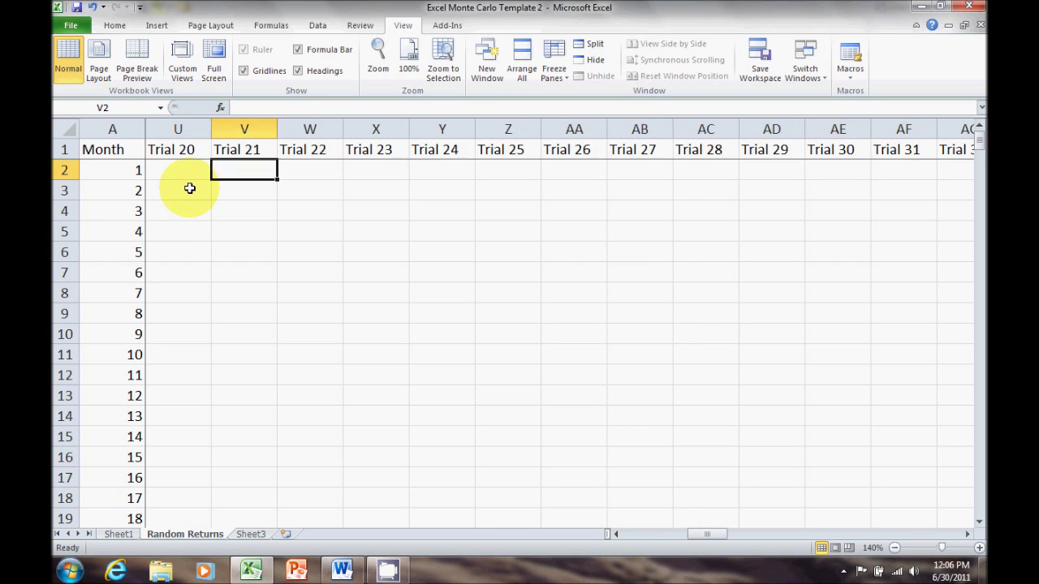
pyautogui.press('Down')
pyautogui.press('Down')
pyautogui.press('Down')
pyautogui.press('Down')
pyautogui.press('Down')
pyautogui.press('Down')
pyautogui.press('Down')
pyautogui.press('Down')
pyautogui.press('Down')
pyautogui.press('Down')
pyautogui.press('Down')
pyautogui.press('Down')
pyautogui.press('Down')
pyautogui.press('Down')
pyautogui.press('Down')
pyautogui.press('Down')
pyautogui.press('Down')
pyautogui.press('Down')
pyautogui.press('Down')
pyautogui.press('Down')
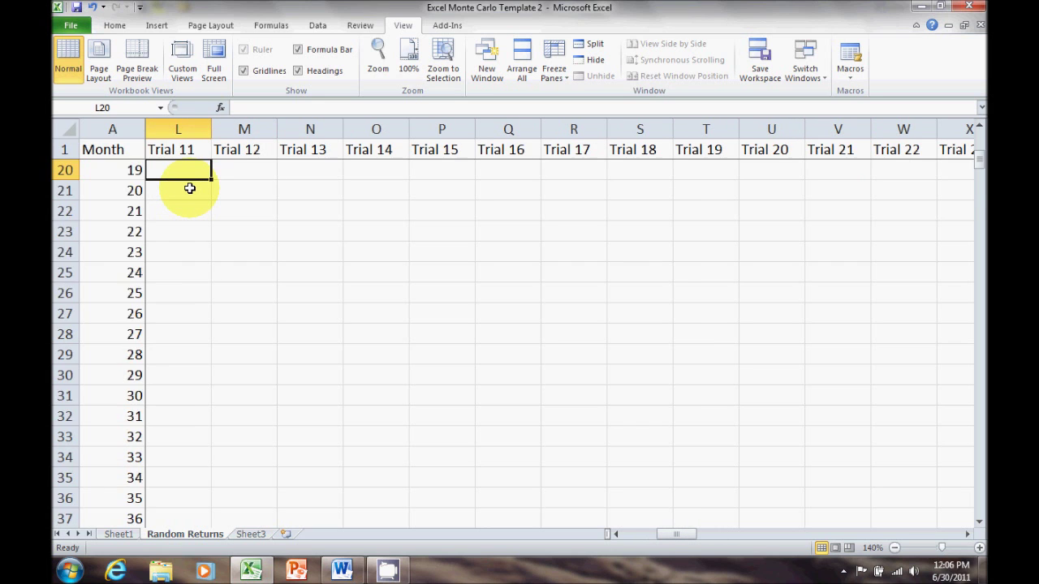
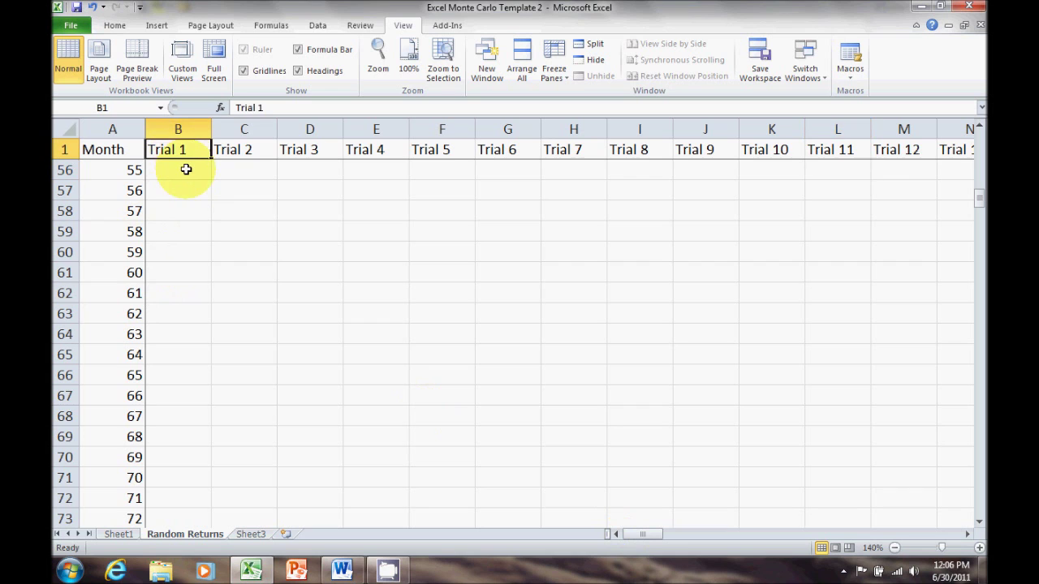
pyautogui.click(187, 168)
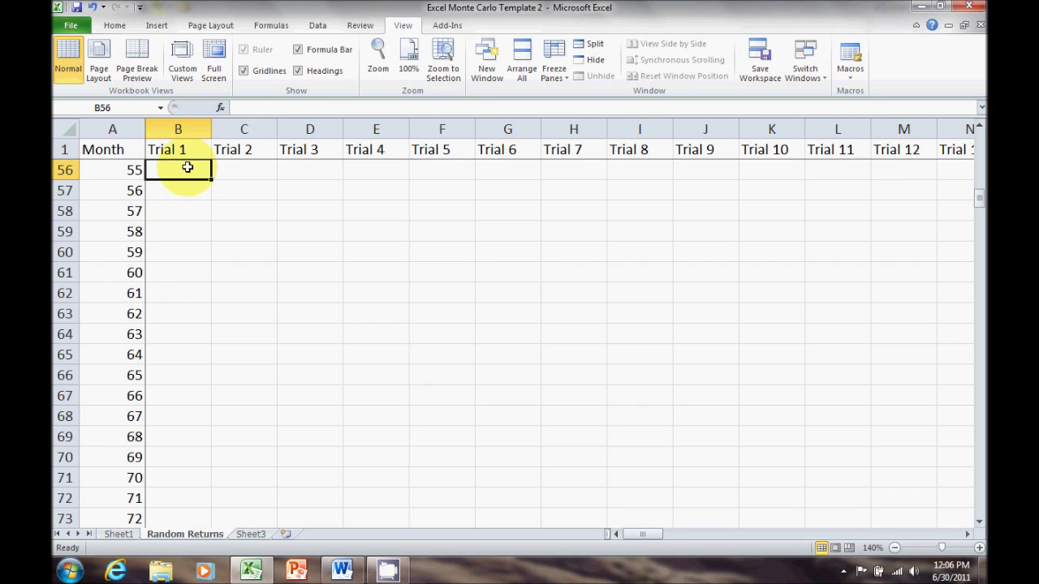
pyautogui.scroll(18, 225, 194)
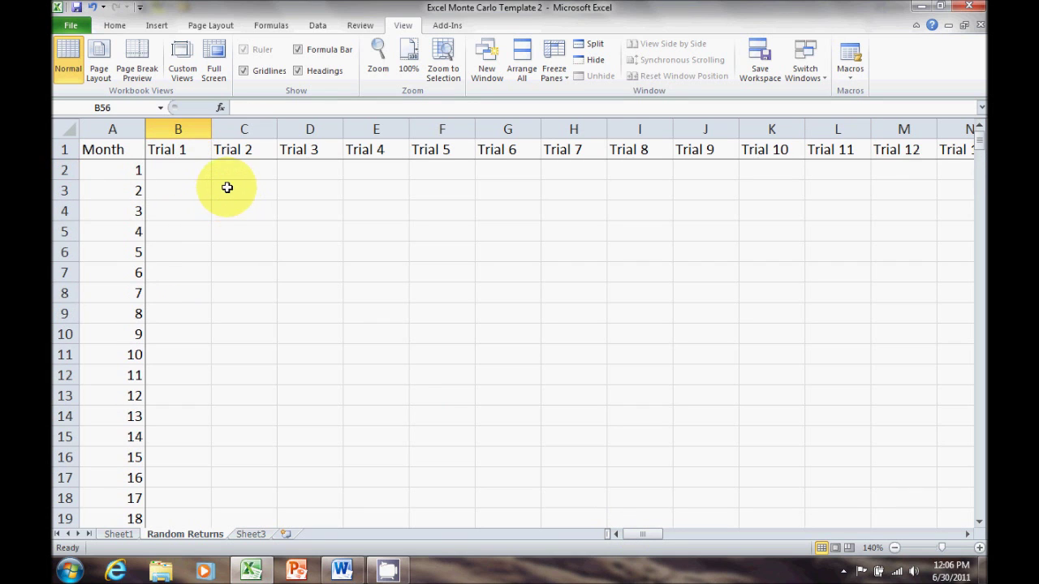
# Start a LOGNORM.INV formula in cell B2 for month 1 of Trial 1, with RAND() as the probability
pyautogui.click(193, 167)
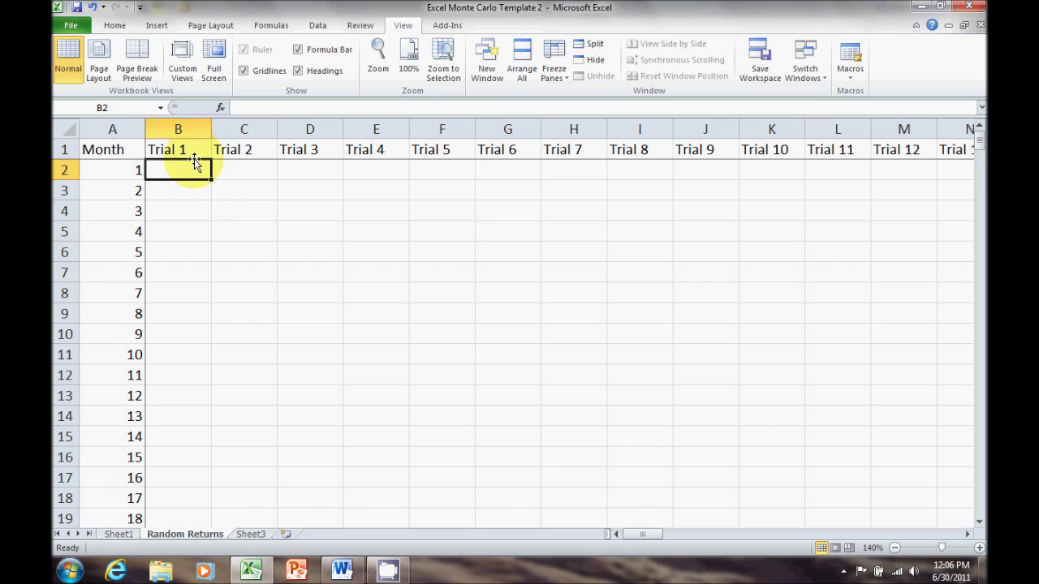
pyautogui.write('=')
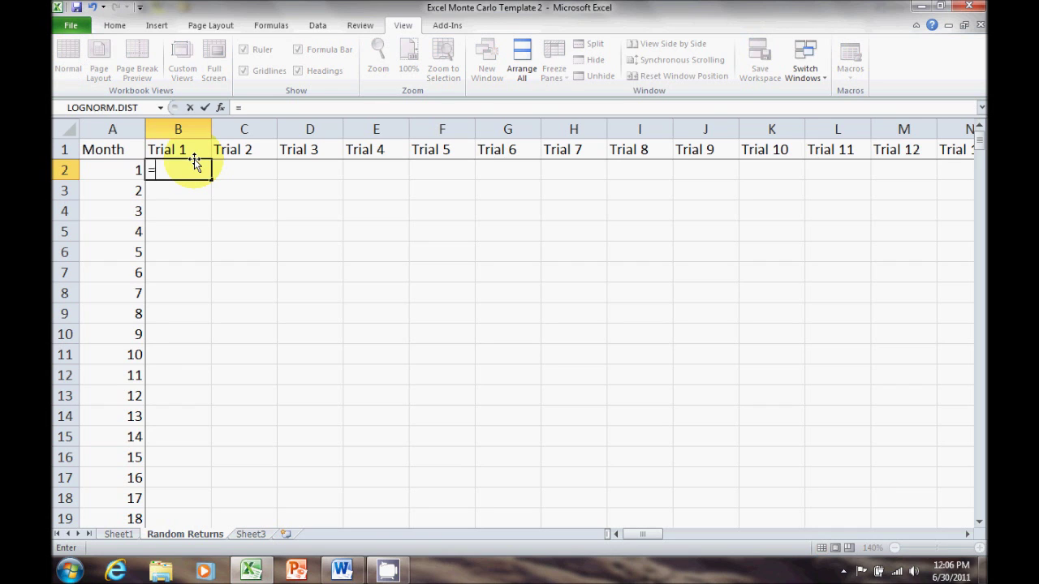
pyautogui.write('logn')
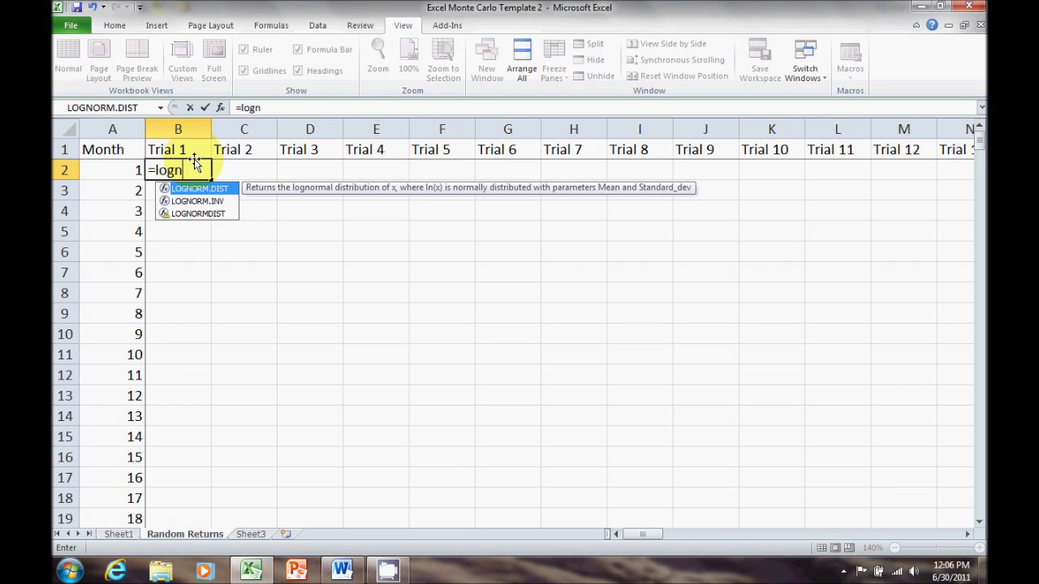
pyautogui.write('orm.')
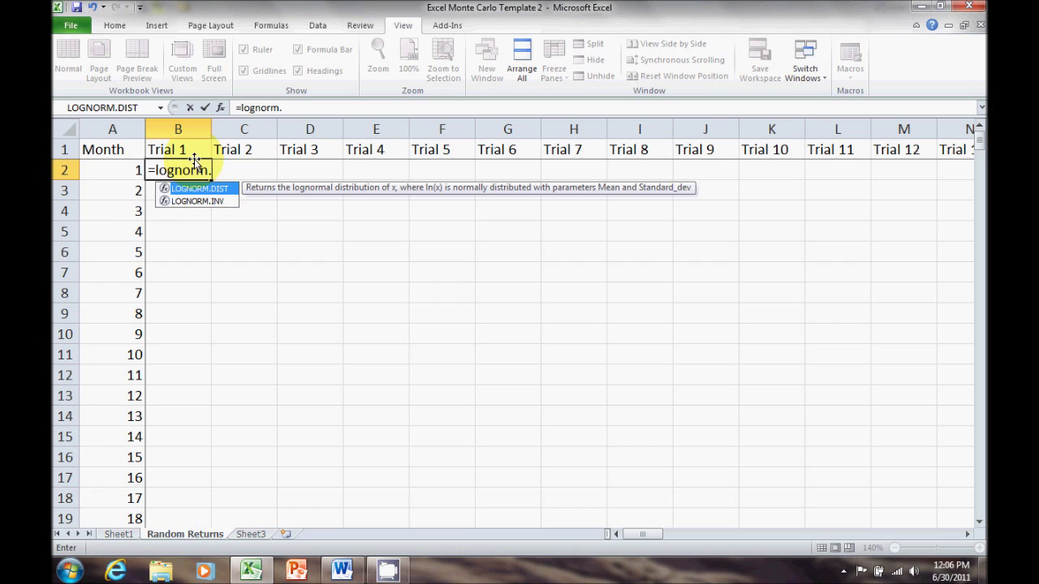
pyautogui.write('inv(')
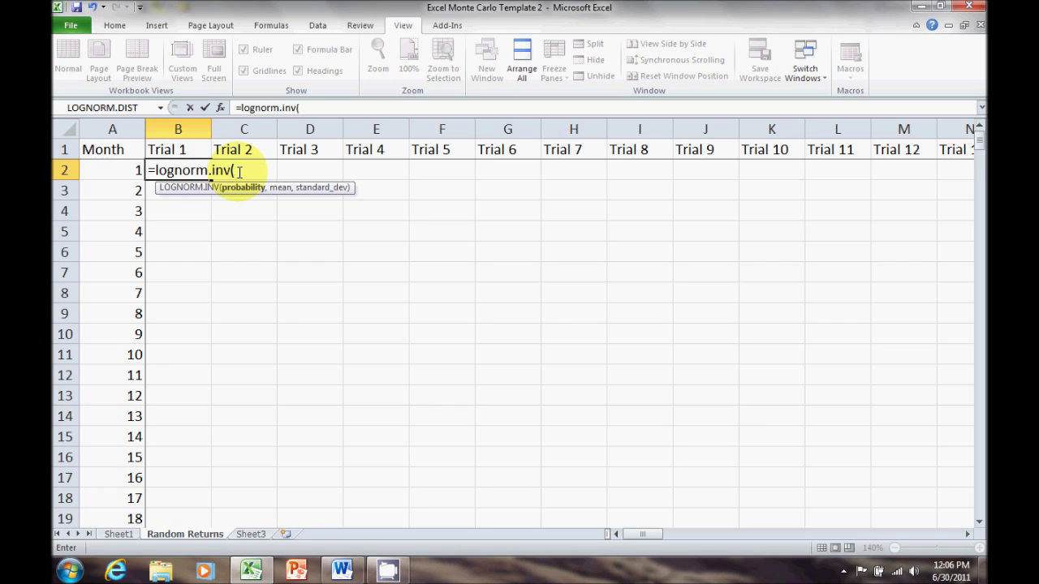
pyautogui.write('rand(')
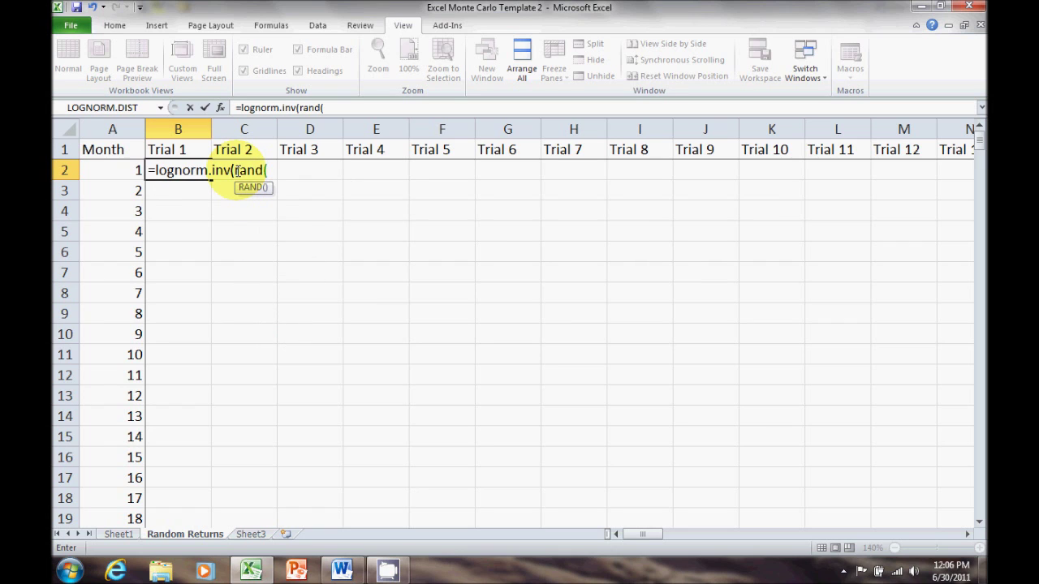
pyautogui.write(')')
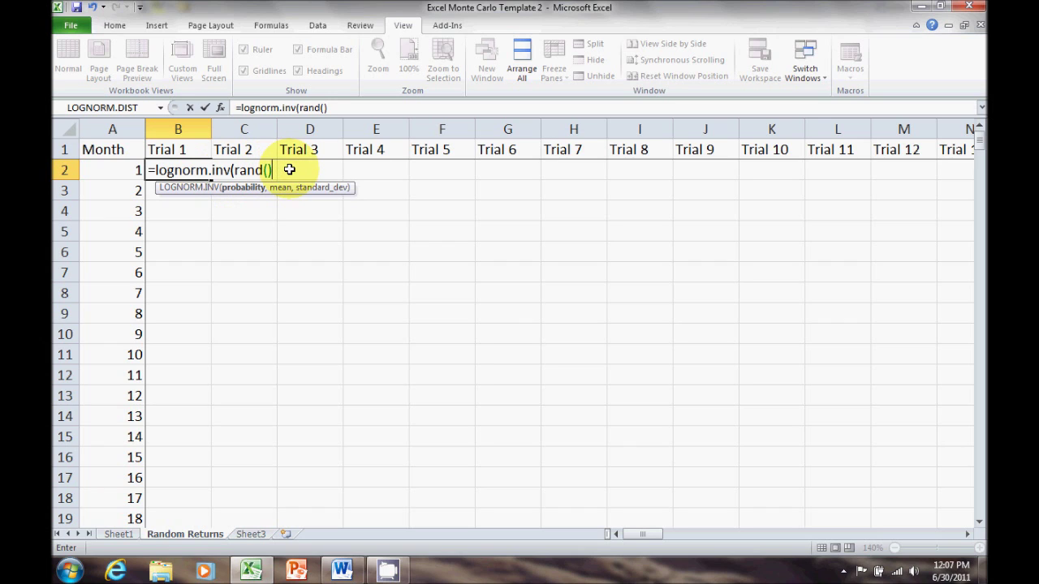
pyautogui.write(',')
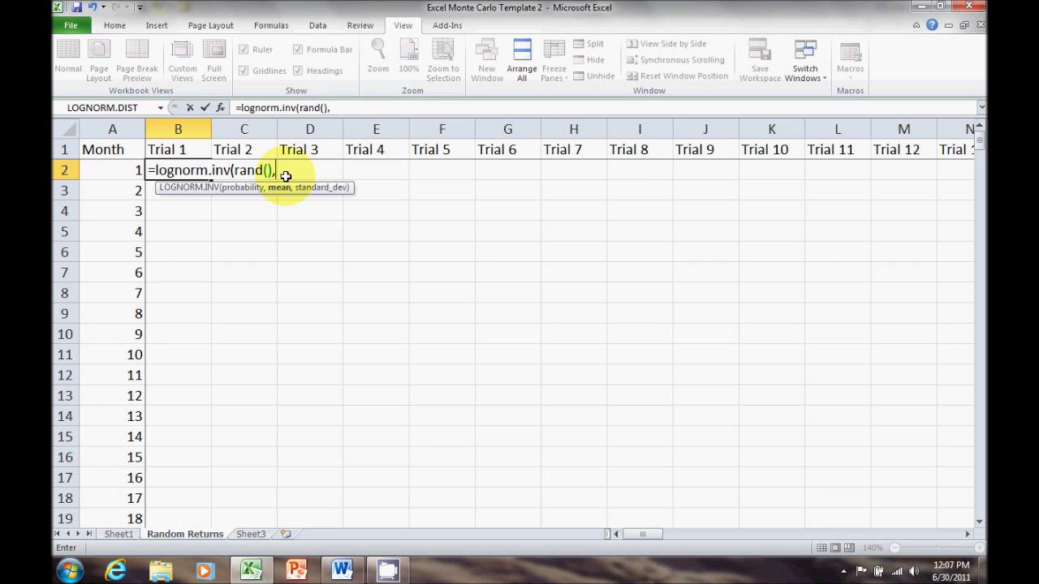
# Complete the B2 formula with Sheet1!C3 as the mean and Sheet1!C4 as the standard deviation, subtracting 1 from the function's result
pyautogui.click(118, 534)
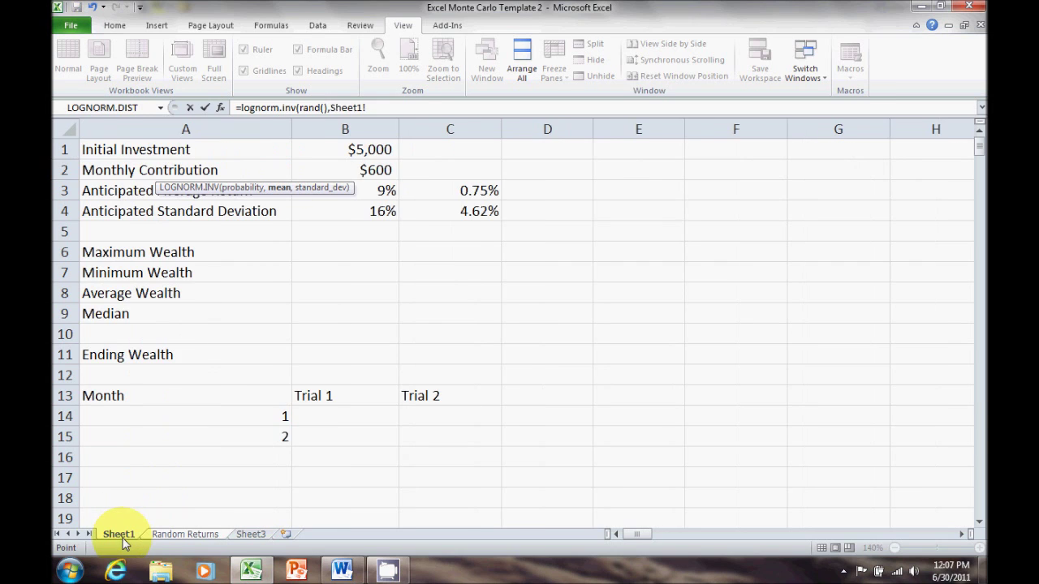
pyautogui.click(422, 195)
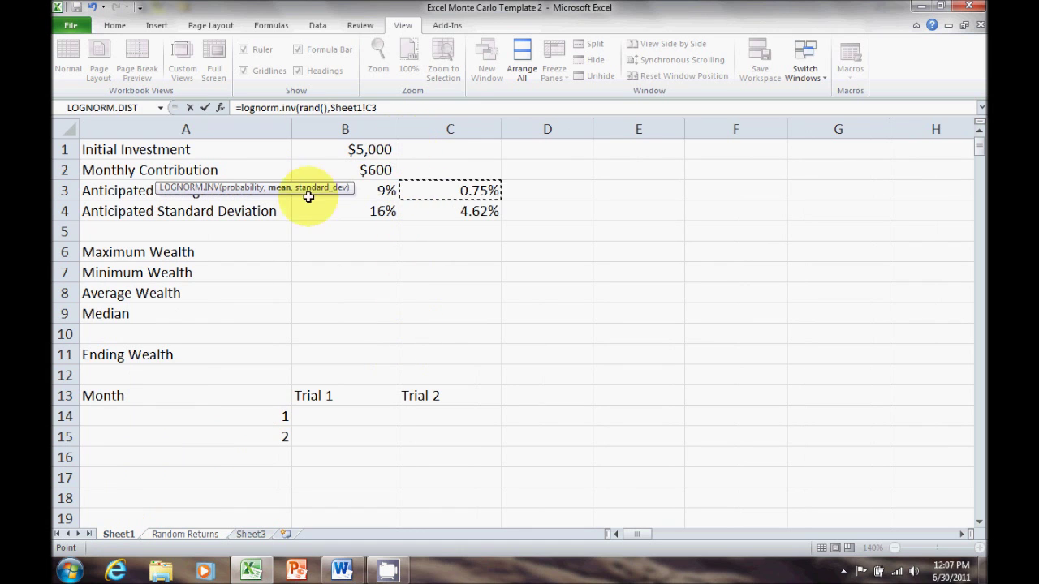
pyautogui.click(416, 104)
pyautogui.write(',')
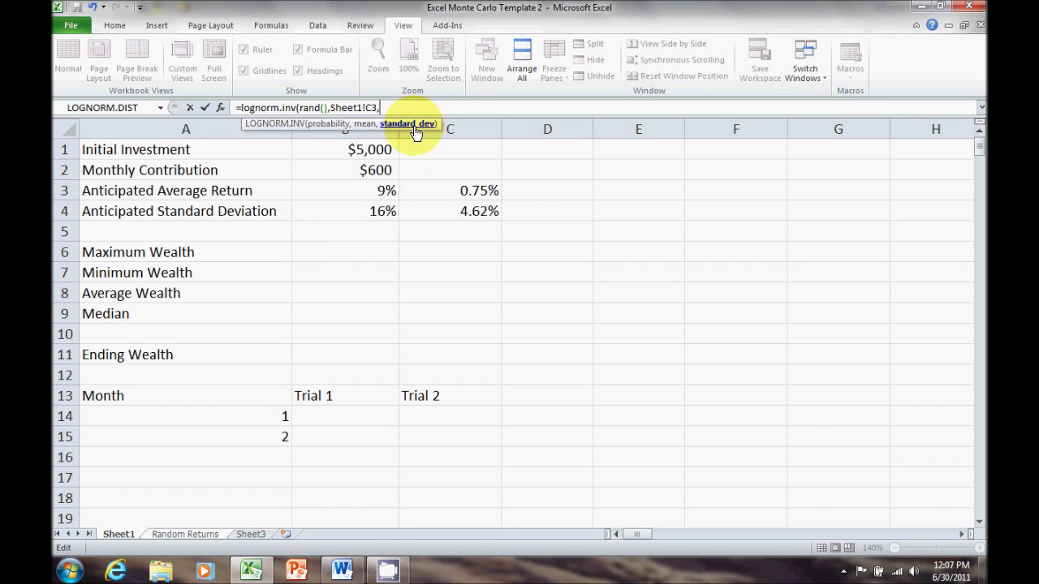
pyautogui.click(466, 213)
pyautogui.write(')')
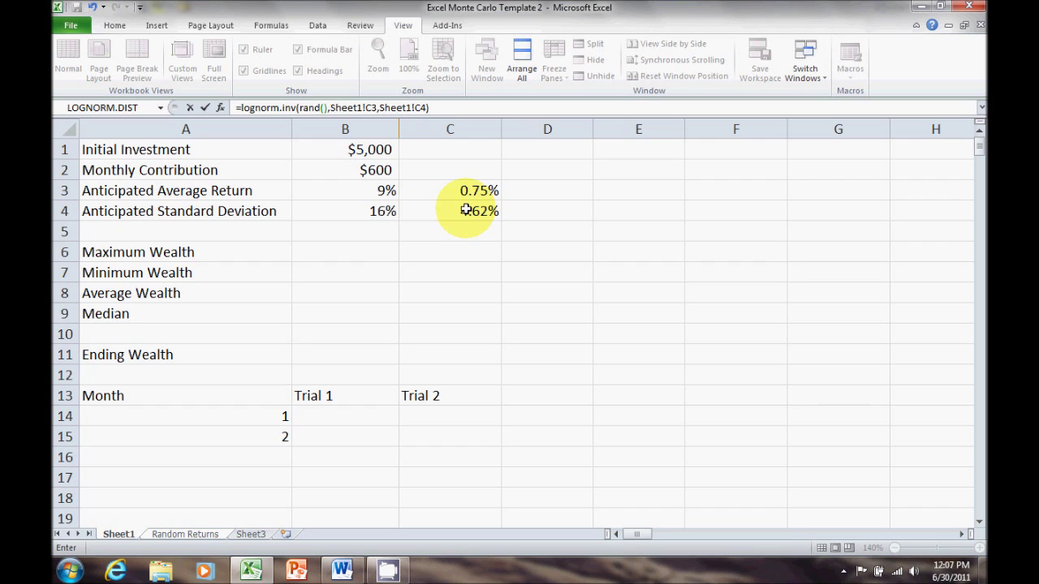
pyautogui.write('-1')
pyautogui.press('Return')
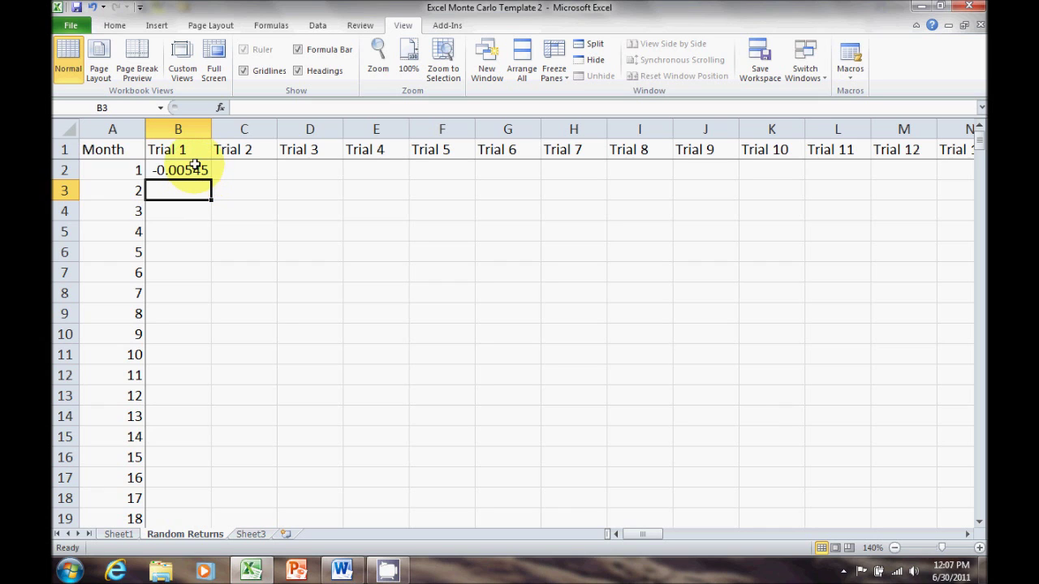
# Format the month 1 return in B2 as a percentage with two decimal places
pyautogui.click(195, 166)
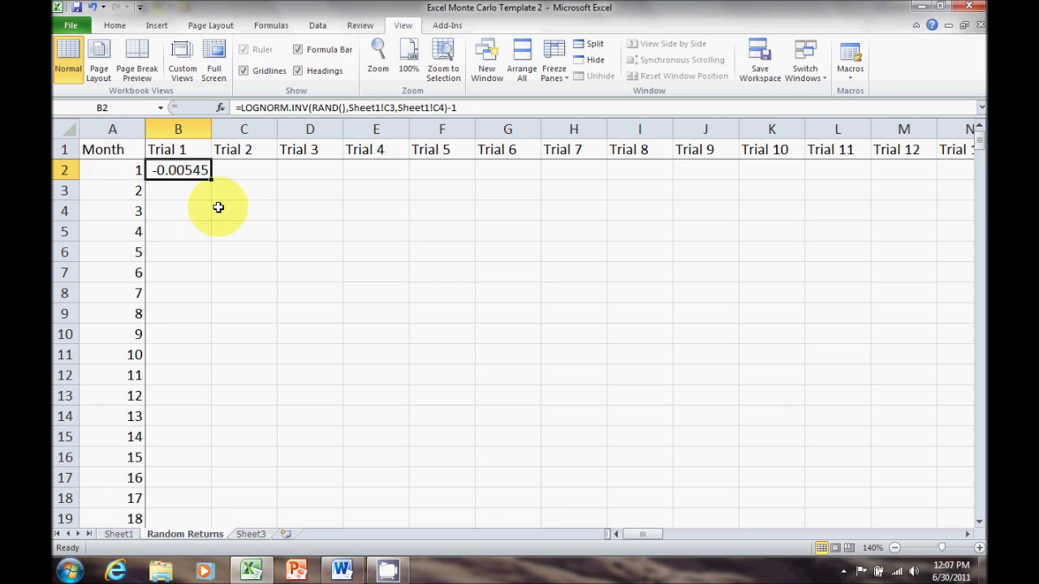
pyautogui.click(114, 26)
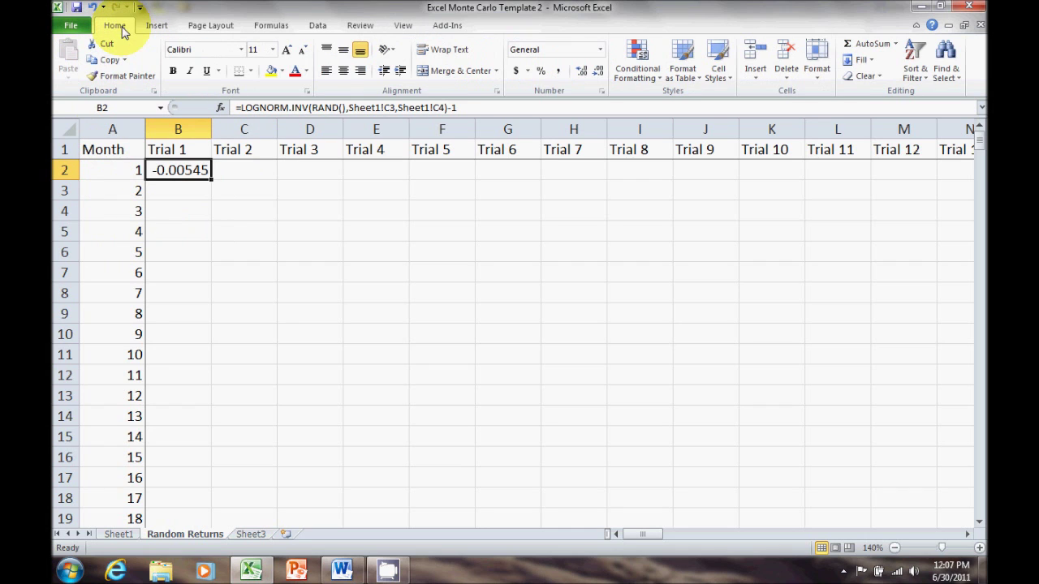
pyautogui.click(538, 73)
pyautogui.click(582, 76)
pyautogui.click(582, 75)
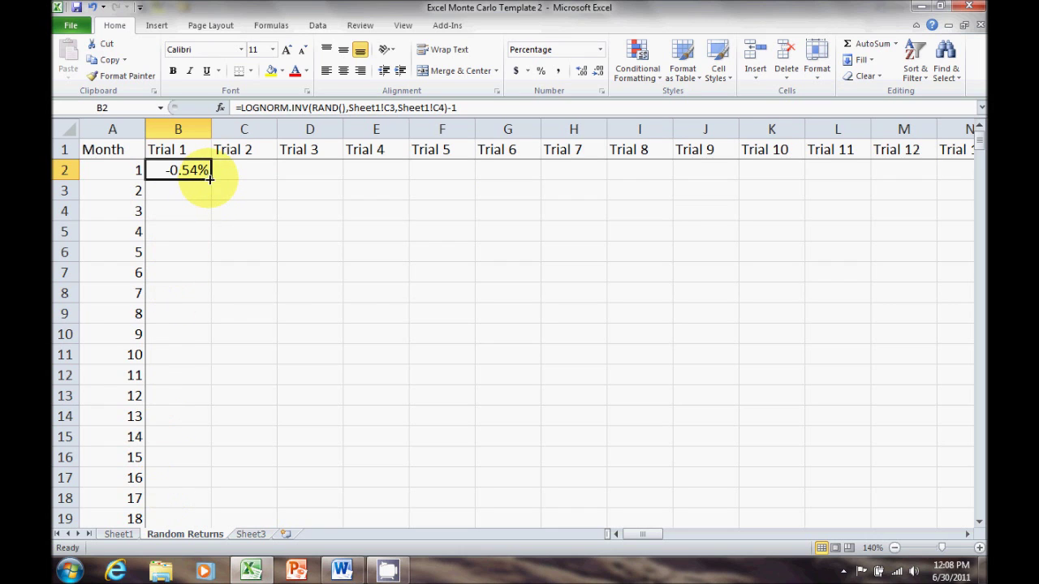
# Fill the B2 formula down through B7 and compare the Sheet1 references in the formulas of B2, B3 and B4
pyautogui.moveTo(209, 179); pyautogui.dragTo(209, 287)
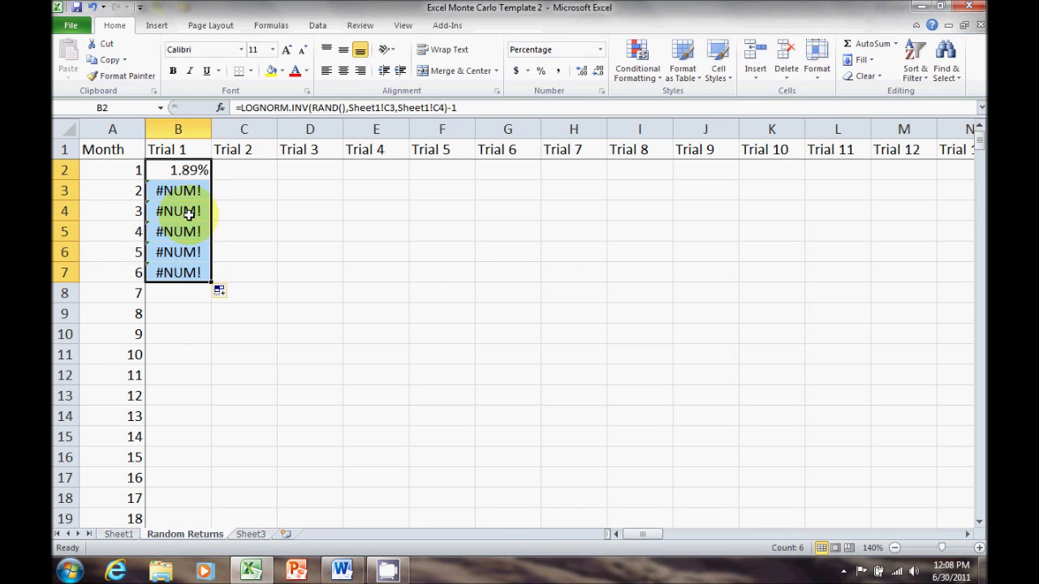
pyautogui.click(192, 187)
pyautogui.click(209, 204)
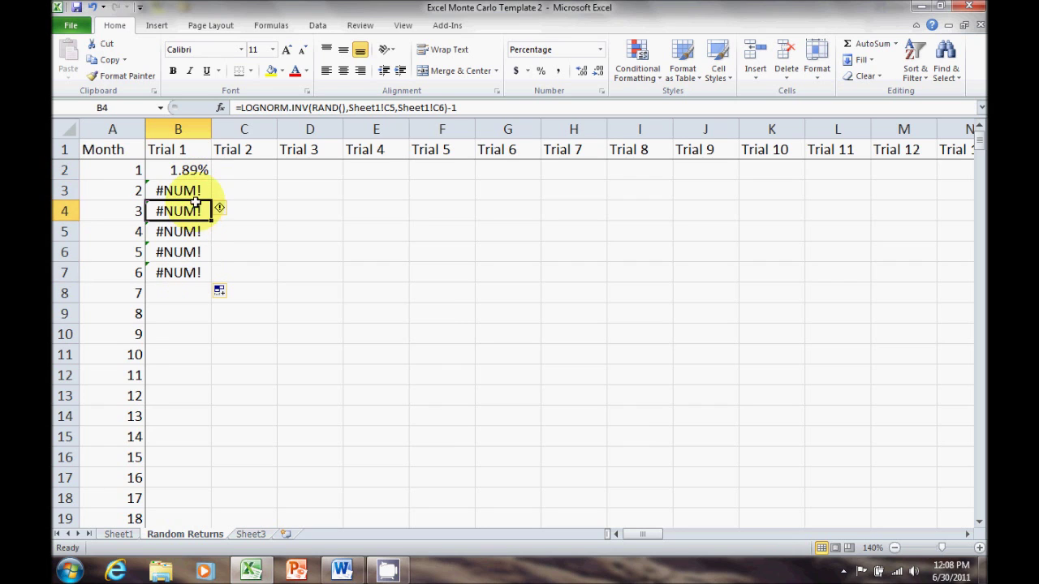
pyautogui.click(202, 183)
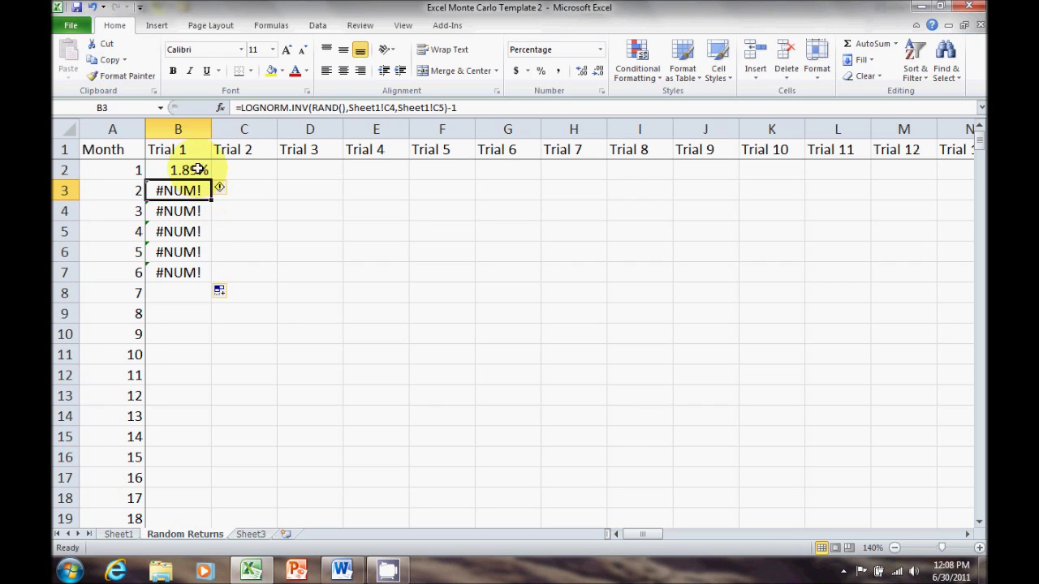
pyautogui.click(200, 171)
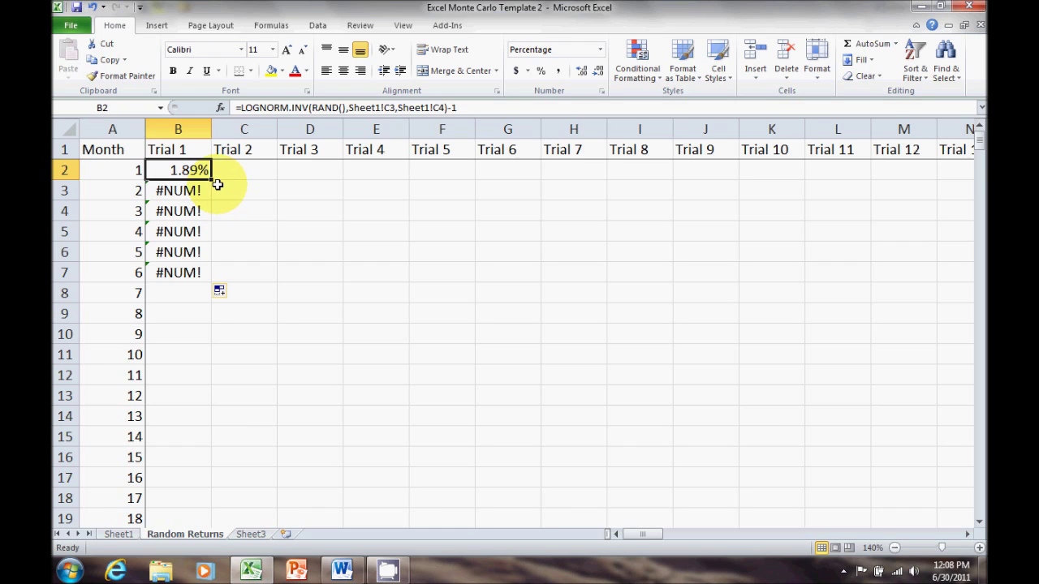
pyautogui.click(207, 192)
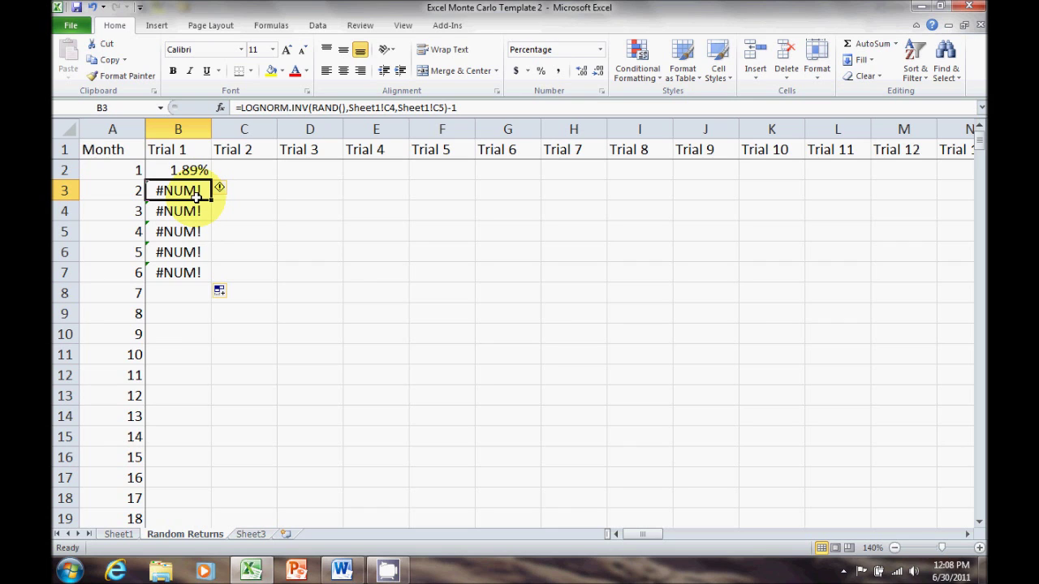
pyautogui.click(190, 171)
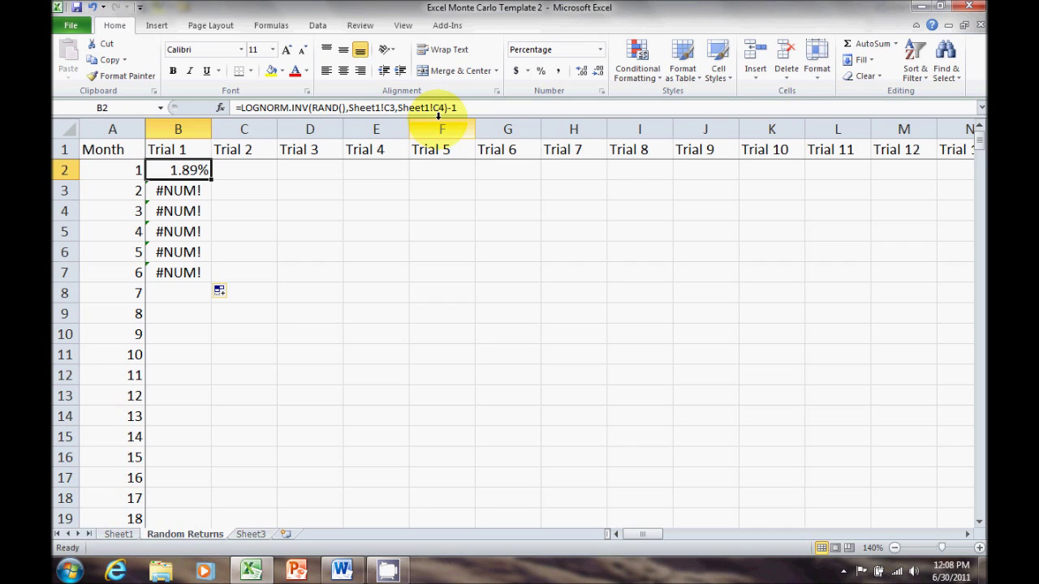
pyautogui.click(196, 190)
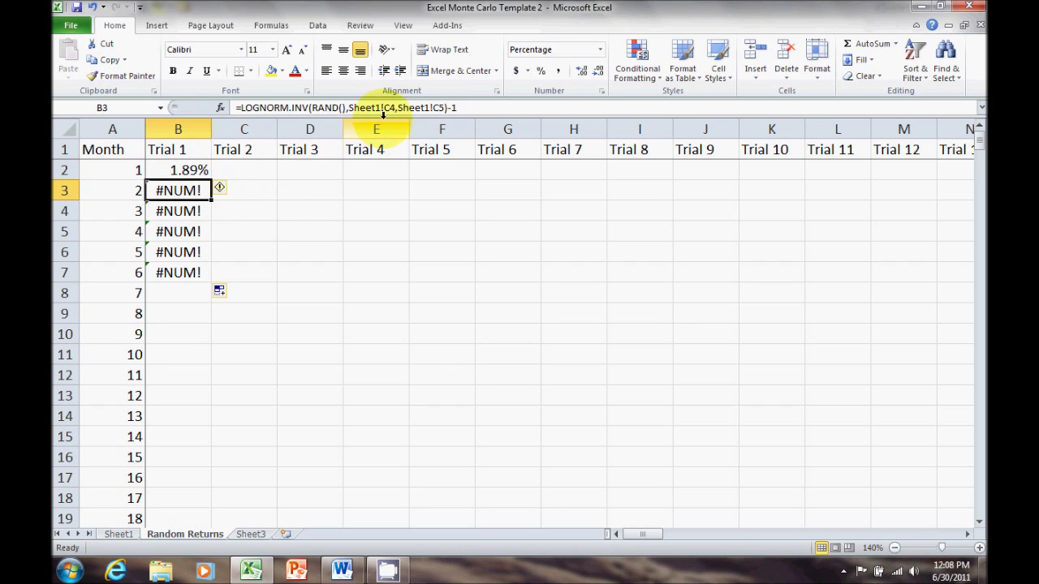
pyautogui.click(191, 210)
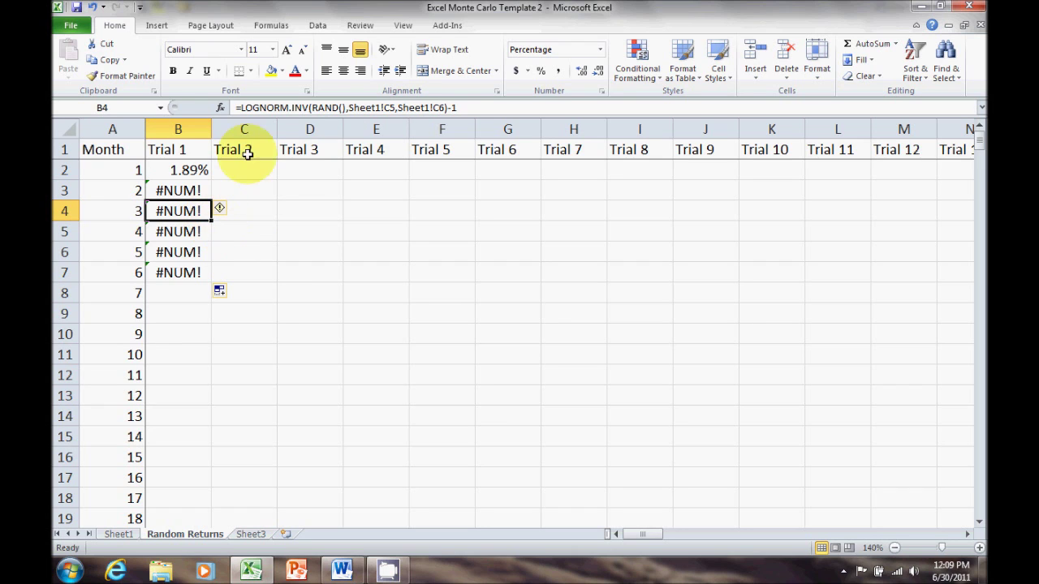
# Make both Sheet1 references in the B2 formula absolute, as Sheet1!$C$3 for the mean and Sheet1!$C$4 for the standard deviation
pyautogui.click(201, 170)
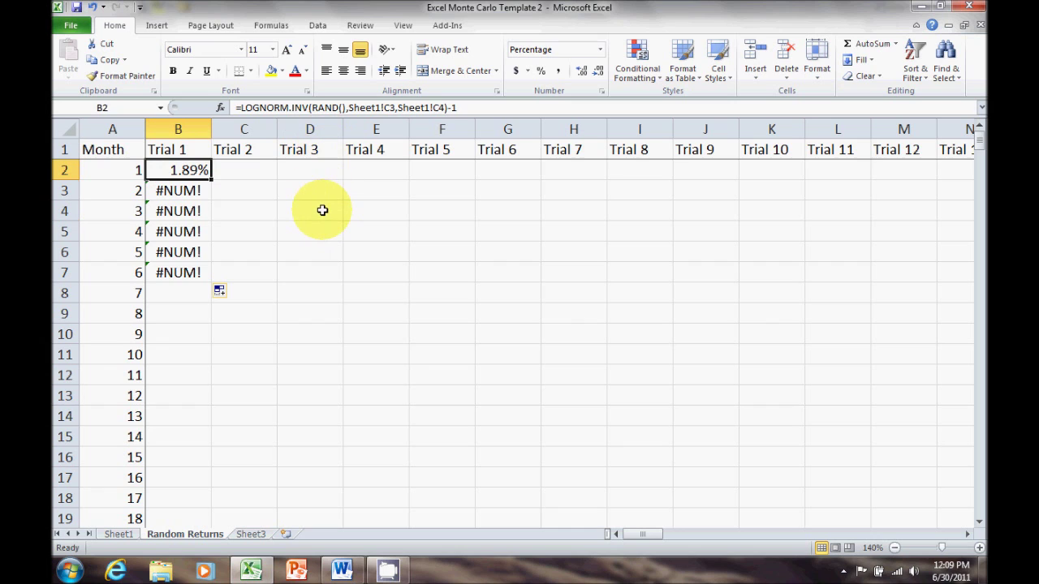
pyautogui.click(381, 108)
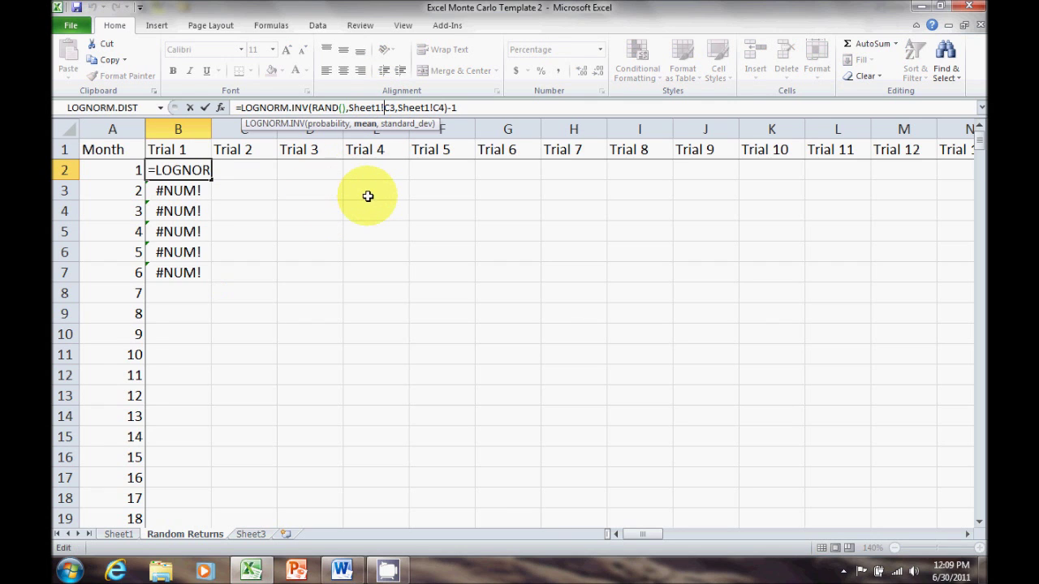
pyautogui.write('$C')
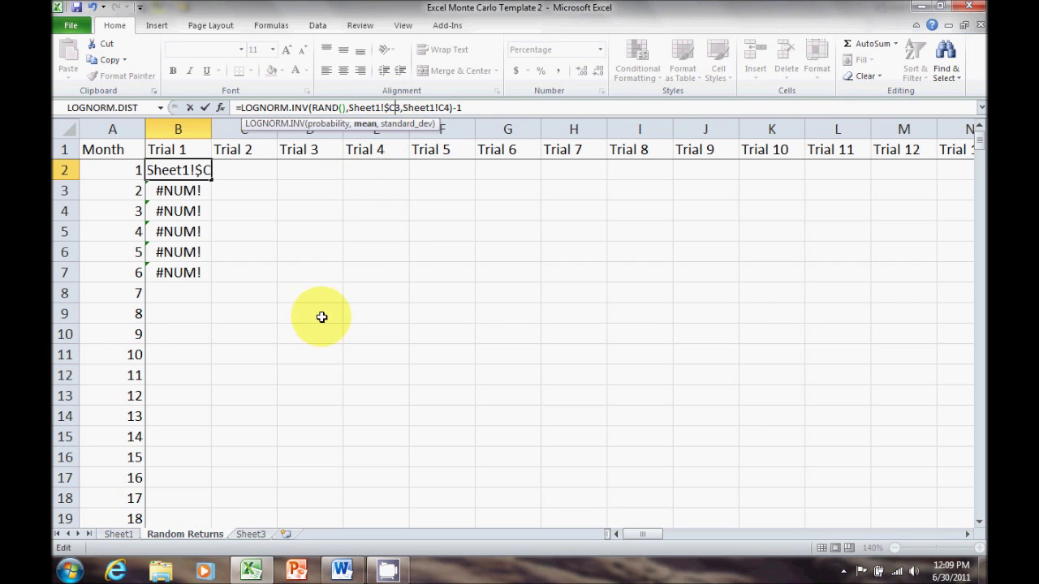
pyautogui.write('$')
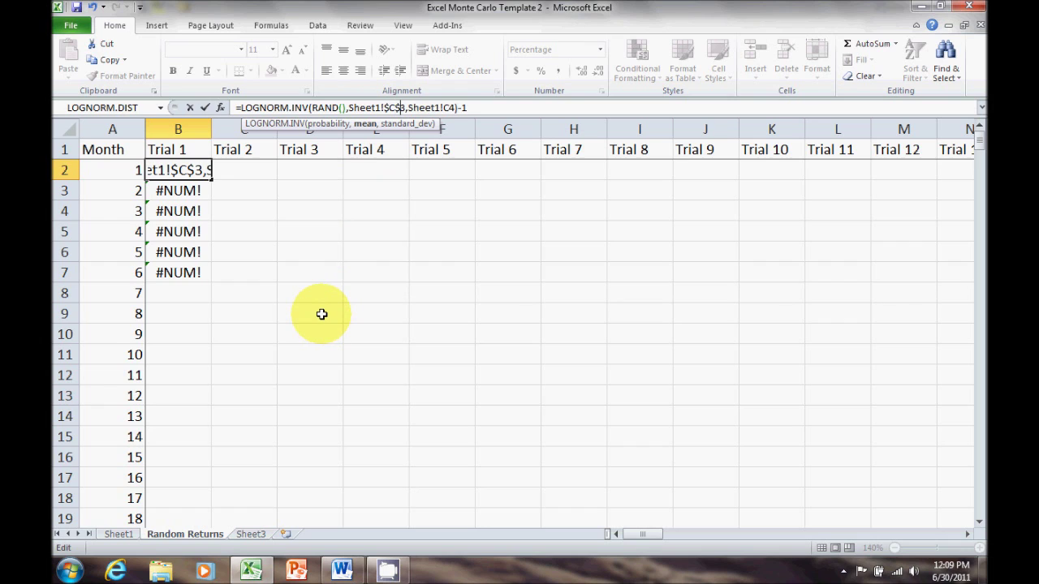
pyautogui.click(443, 107)
pyautogui.write('$')
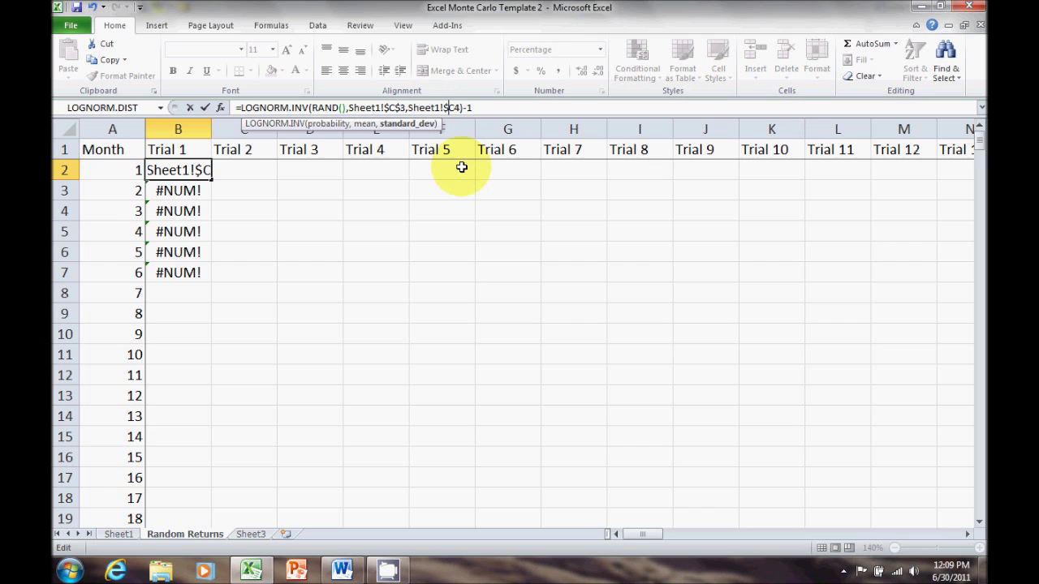
pyautogui.click(453, 108)
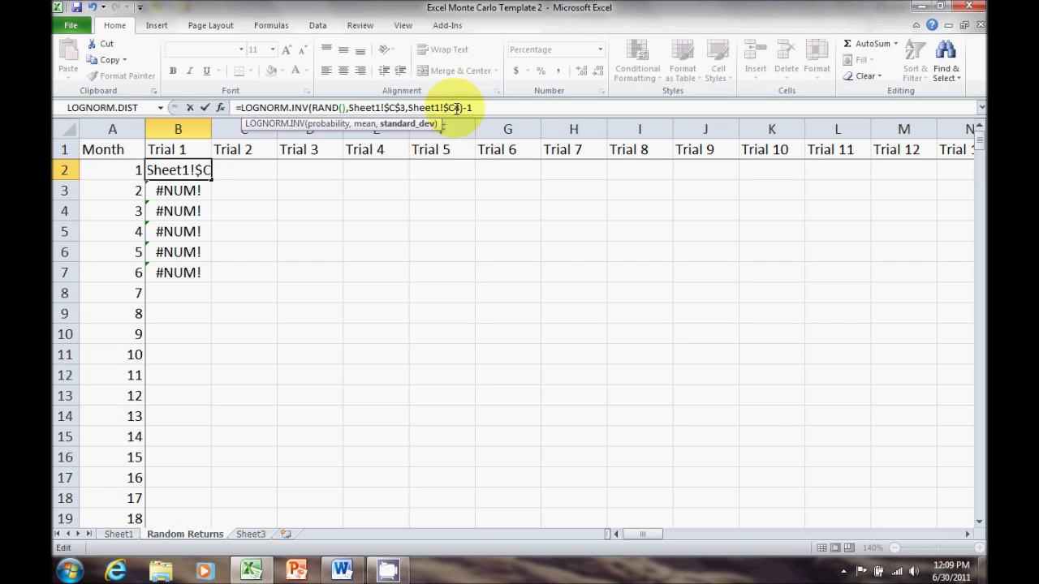
pyautogui.write('$')
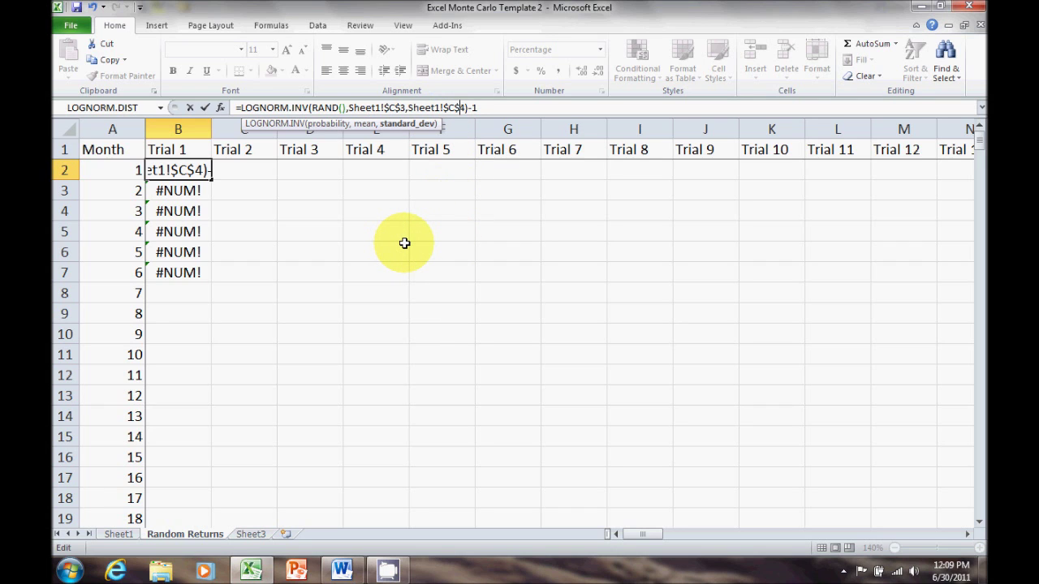
pyautogui.press('Return')
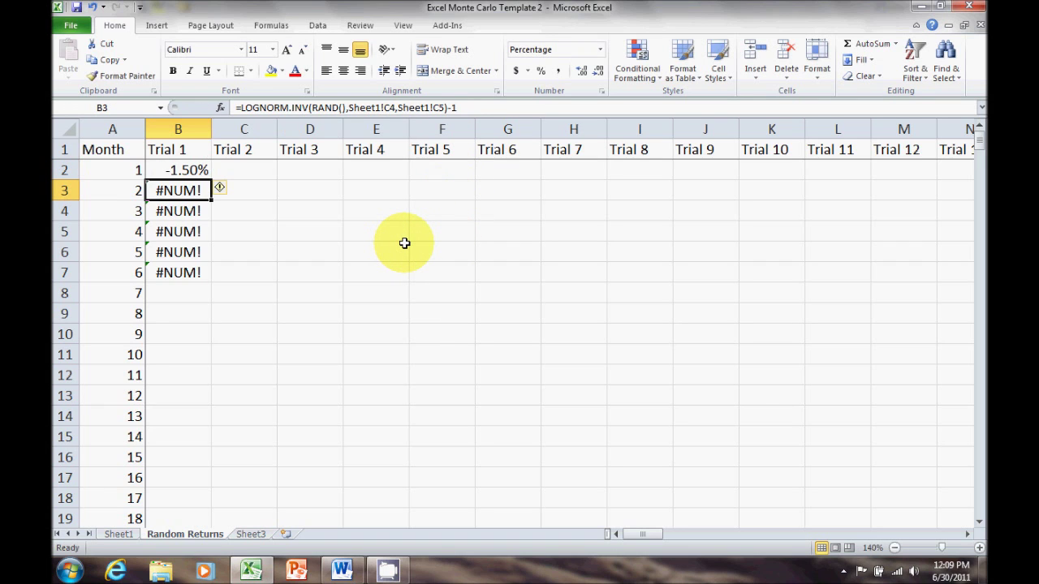
# Fill the corrected B2 formula down the Trial 1 column through month 360 in B361
pyautogui.click(201, 172)
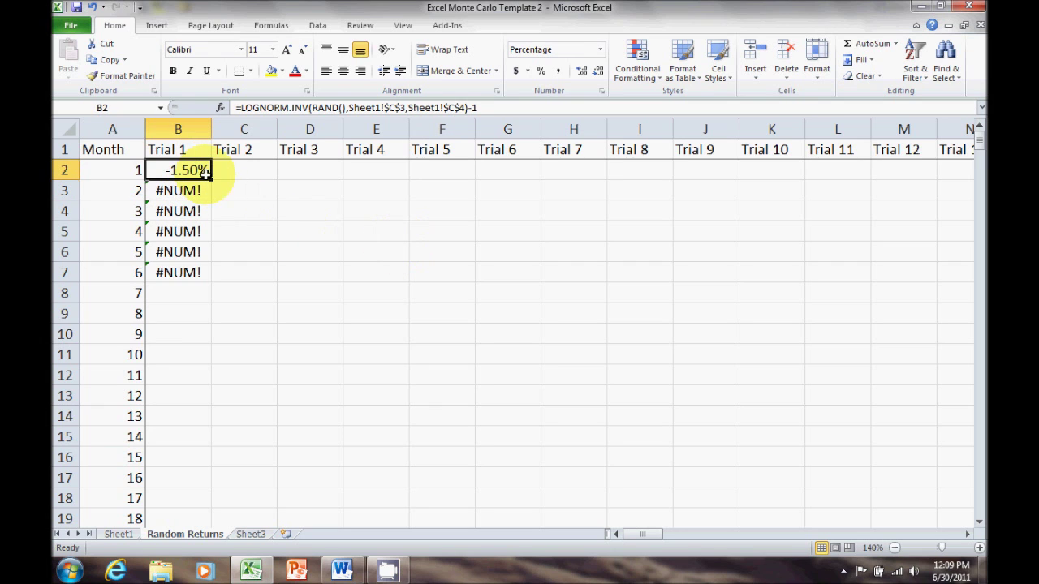
pyautogui.moveTo(211, 180); pyautogui.dragTo(214, 276)
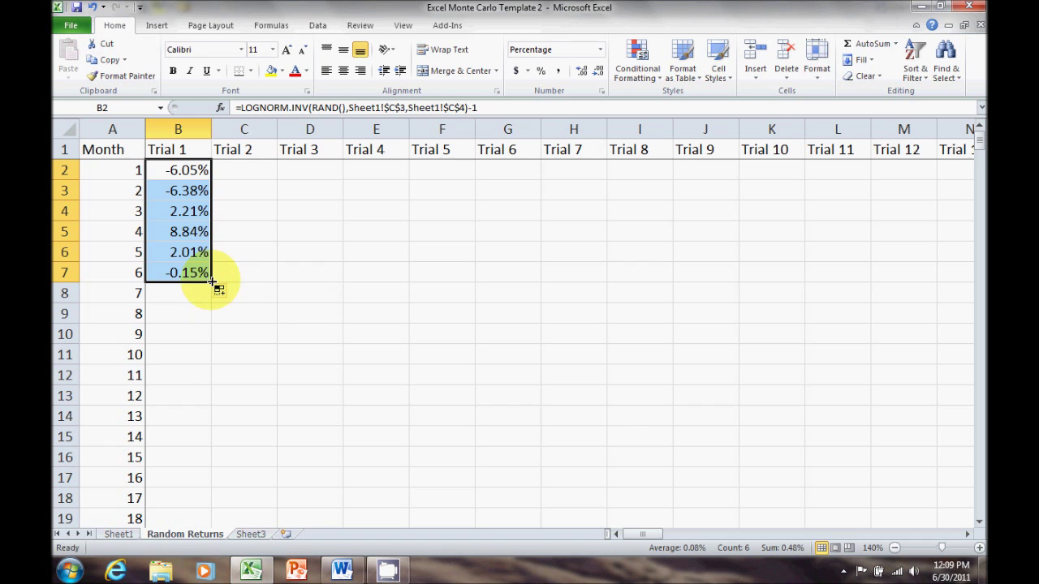
pyautogui.moveTo(213, 281); pyautogui.dragTo(204, 509)
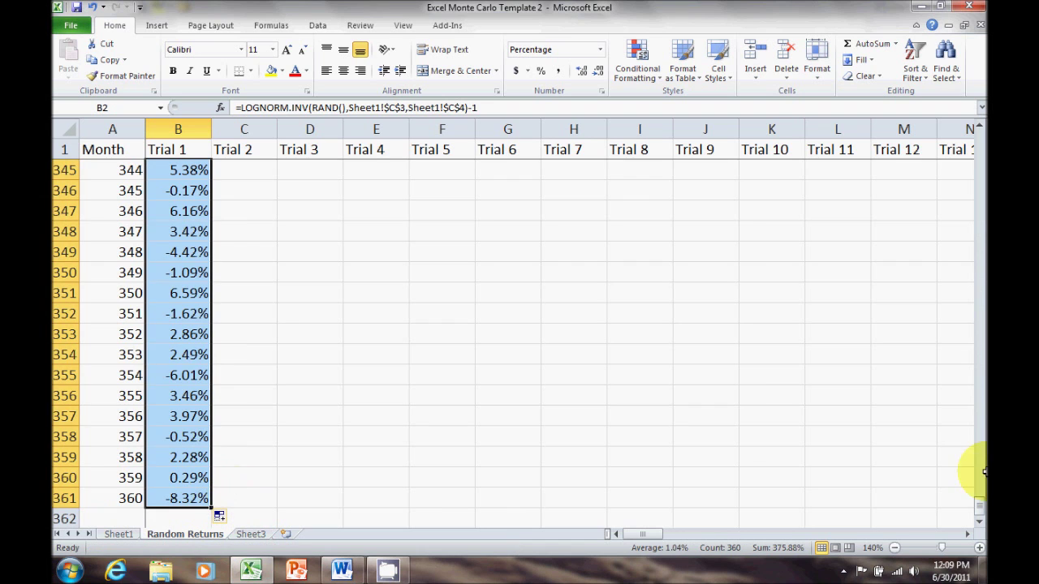
# Fill the Trial 1 returns across through Trial 100 in column CW for all 360 months, and return to cell B2
pyautogui.moveTo(979, 507); pyautogui.dragTo(945, 545)
pyautogui.scroll(-2, 243, 483)
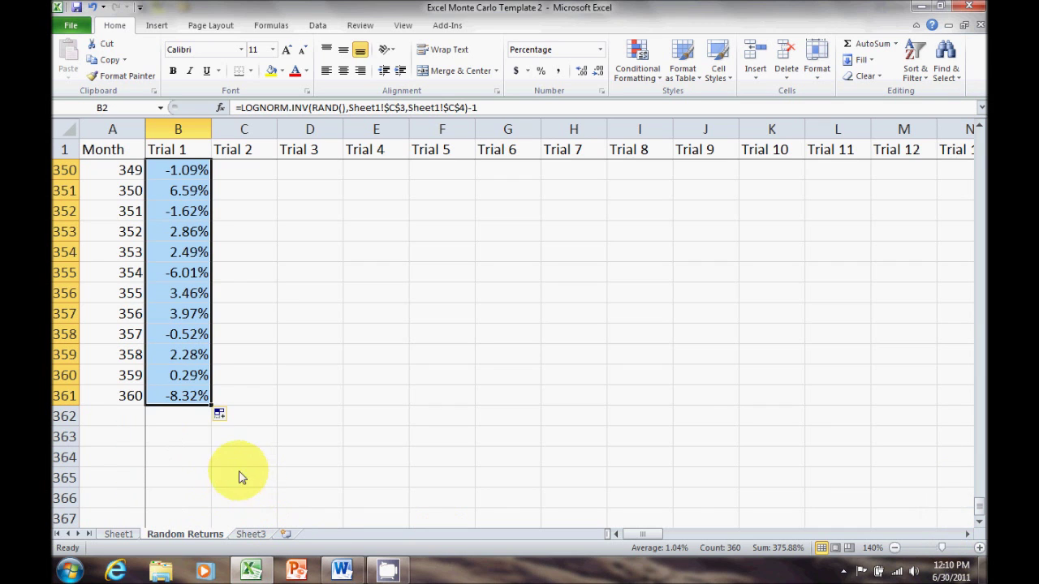
pyautogui.moveTo(213, 406); pyautogui.dragTo(865, 402)
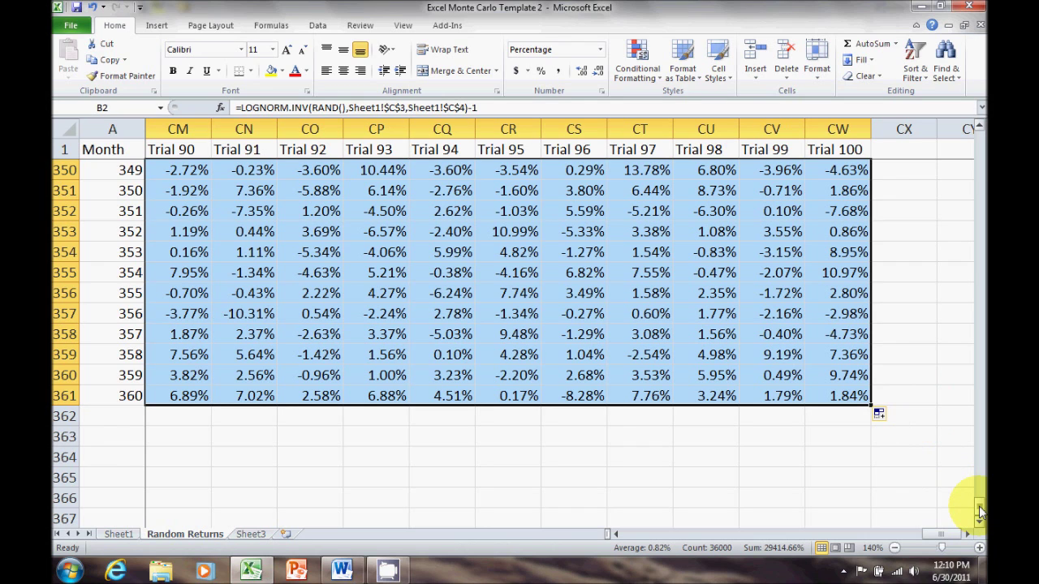
pyautogui.moveTo(980, 509); pyautogui.dragTo(980, 138)
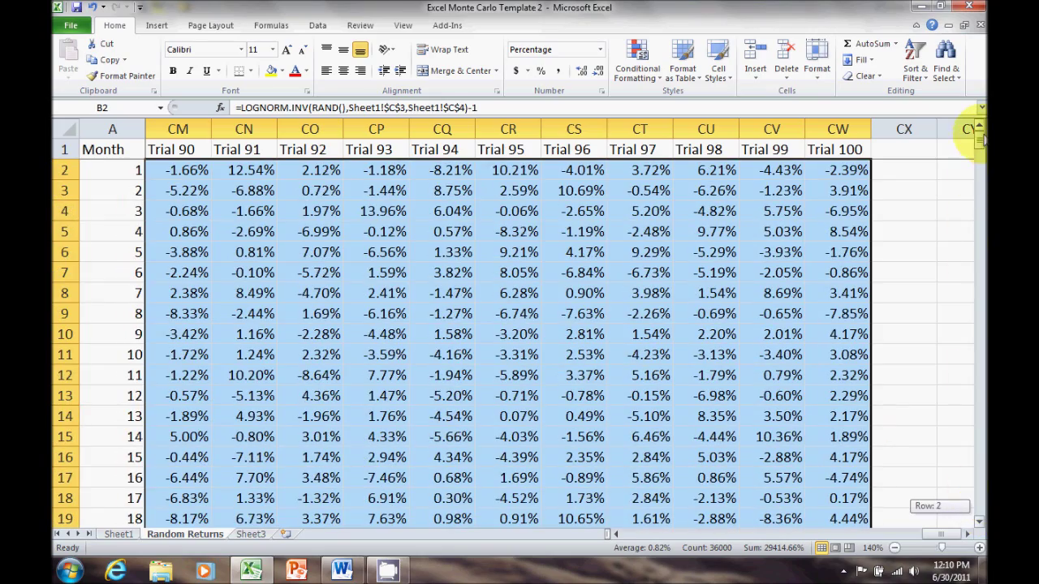
pyautogui.moveTo(941, 534); pyautogui.dragTo(595, 532)
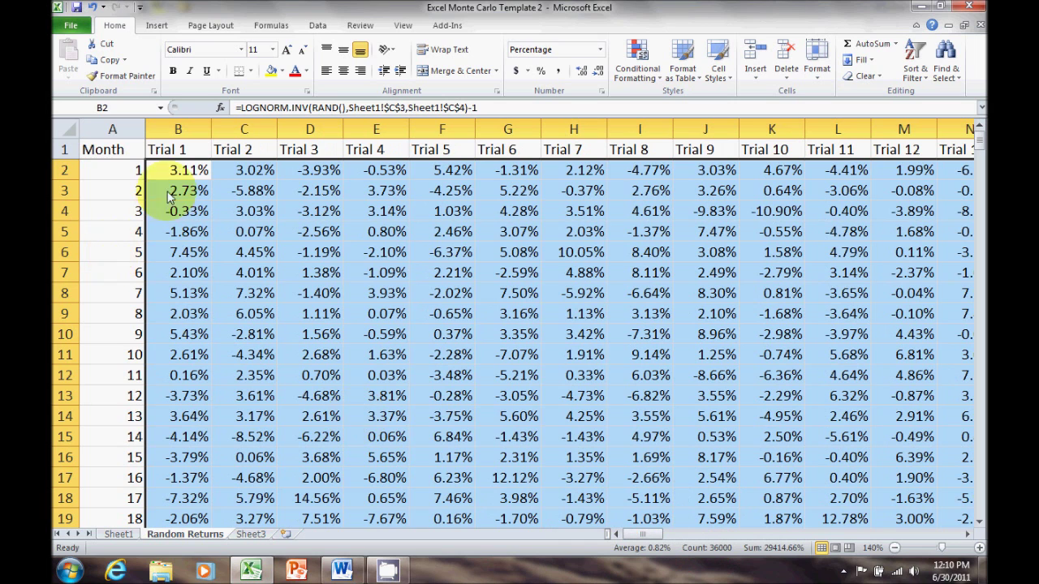
pyautogui.click(183, 171)
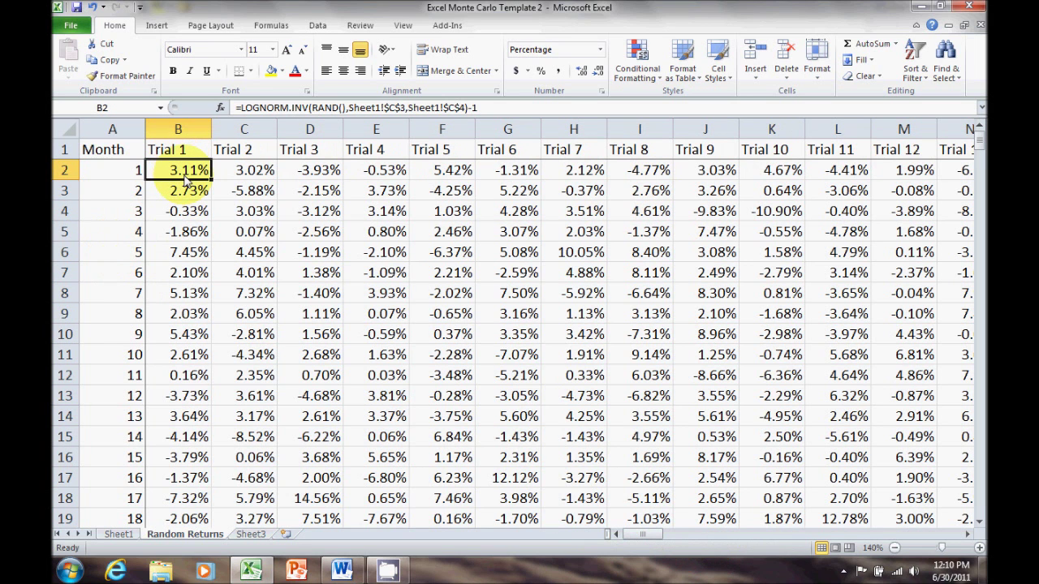